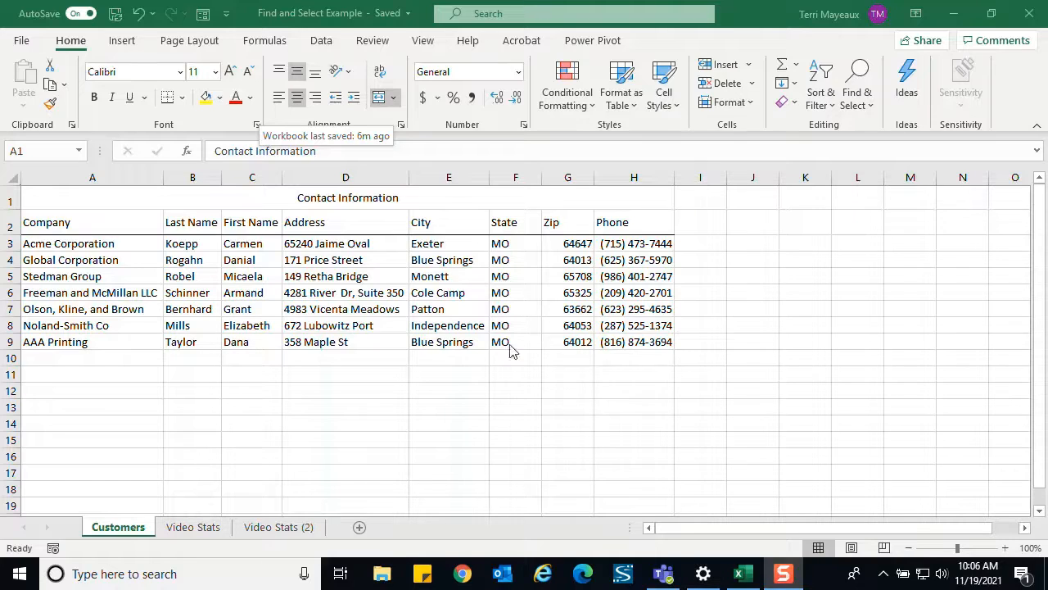
- Search the Customers sheet for "blue springs" from cell A1, cycling through the matches one at a time, and close the search
click(123, 200)
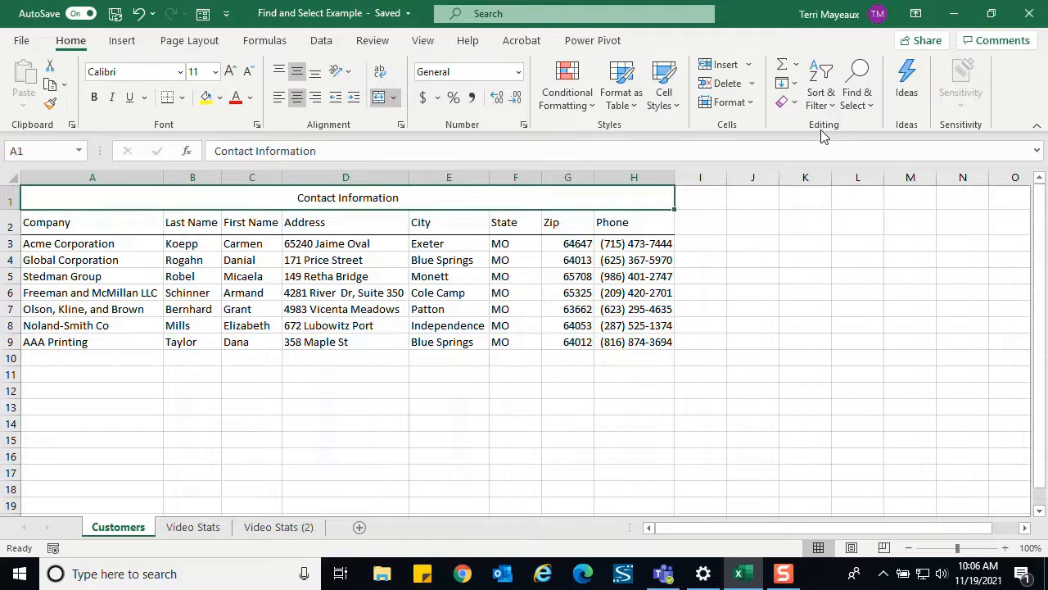
click(872, 109)
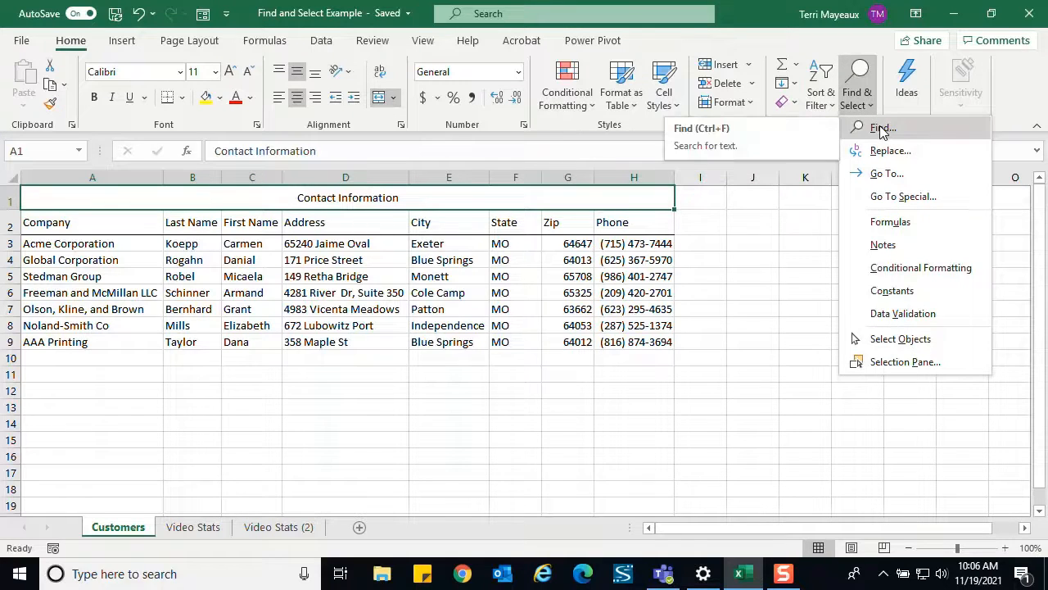
click(881, 129)
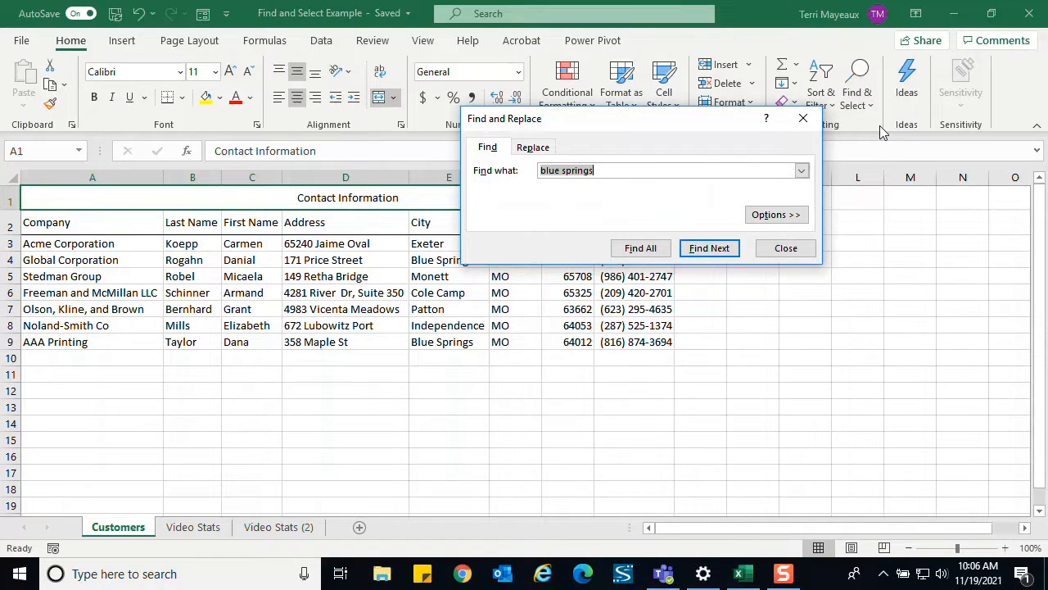
click(604, 171)
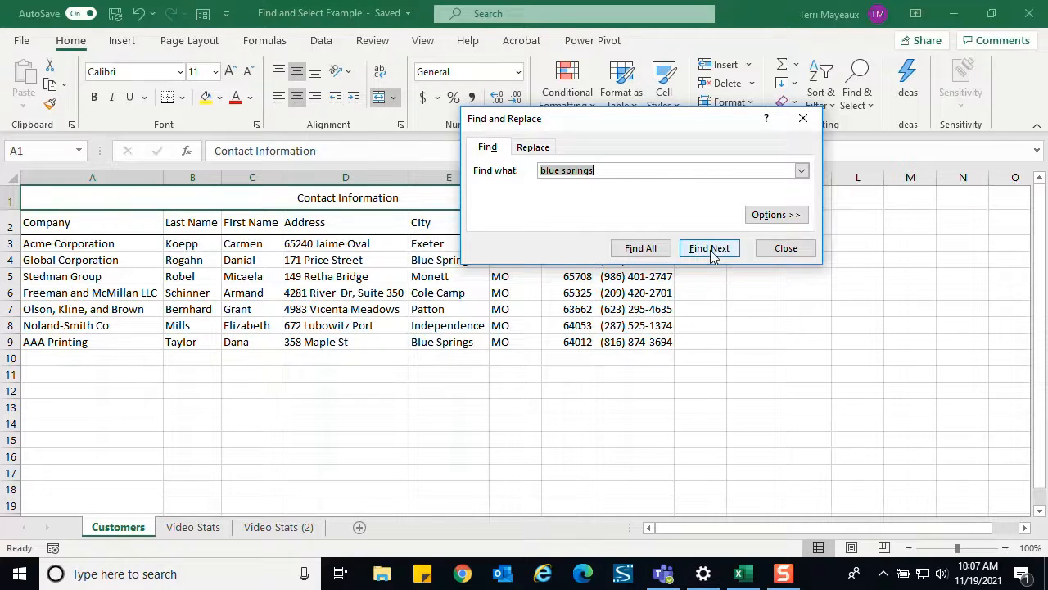
click(711, 253)
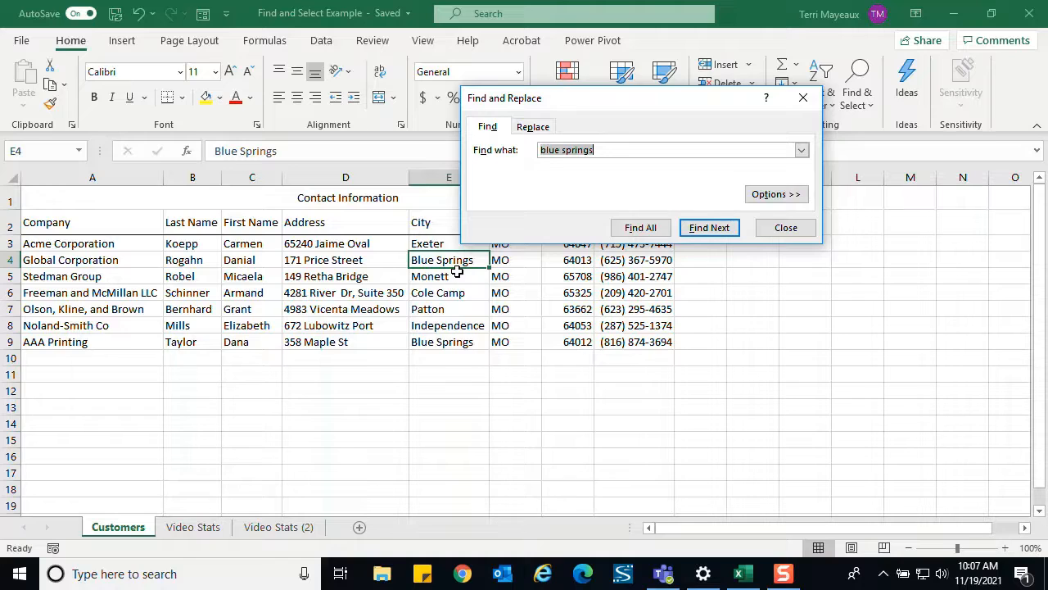
click(716, 233)
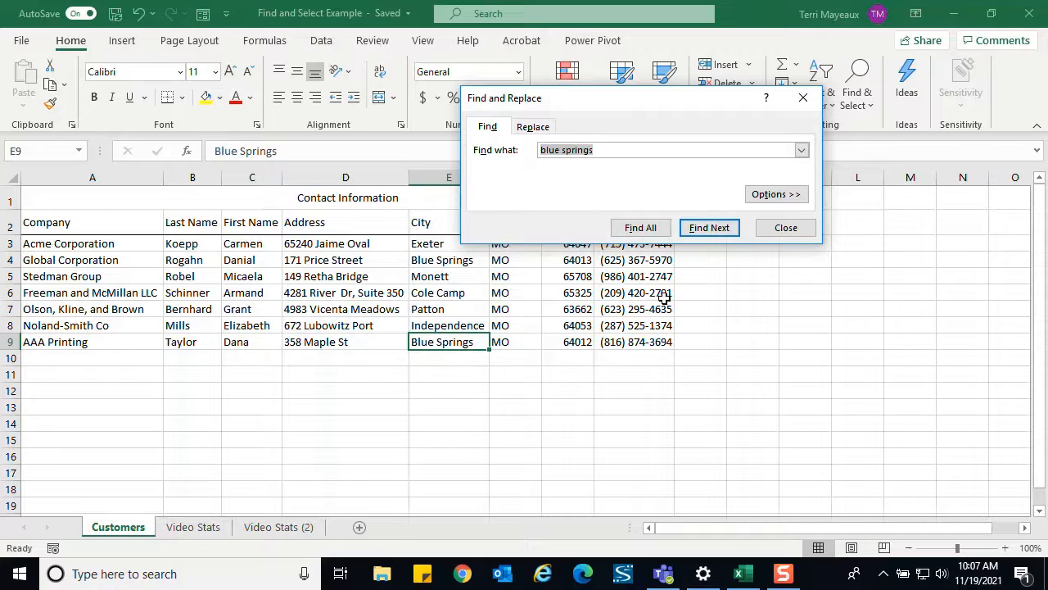
click(709, 227)
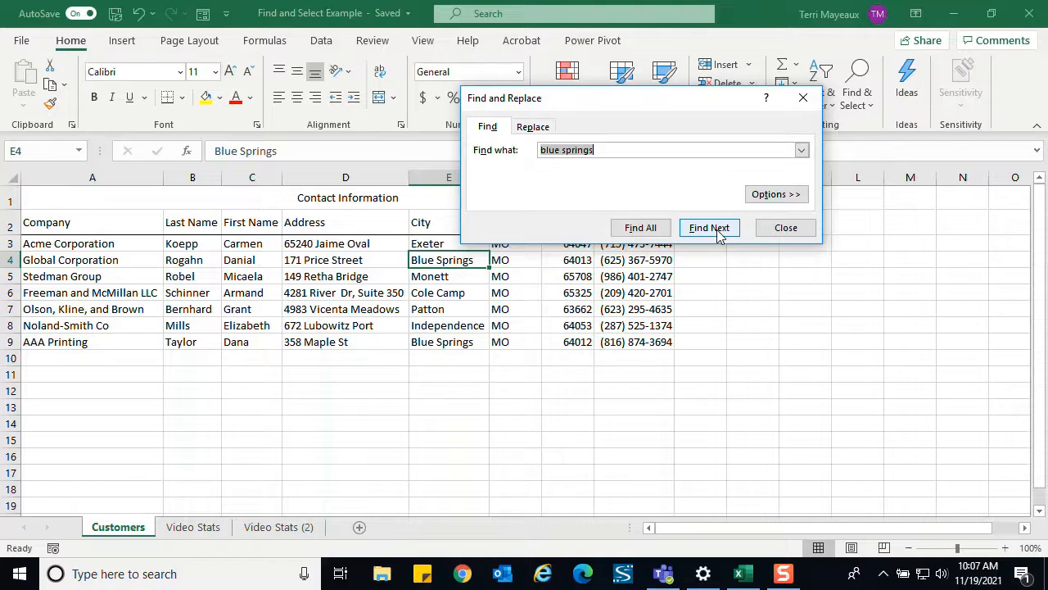
click(718, 233)
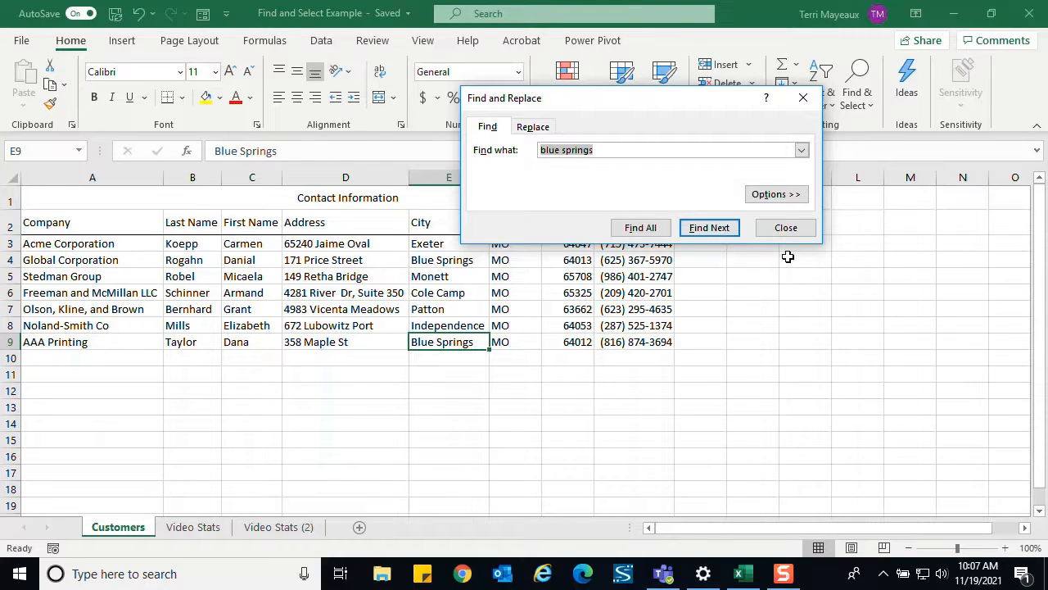
click(787, 232)
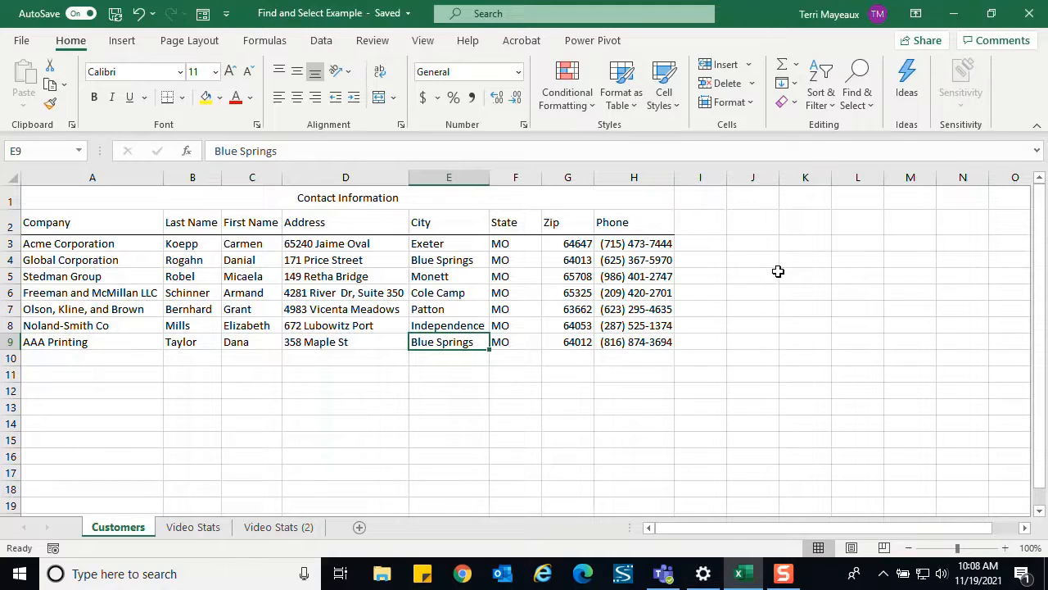
- Find all cells containing 640 in the Customers sheet, jump to the match in G9, and close the search
click(871, 108)
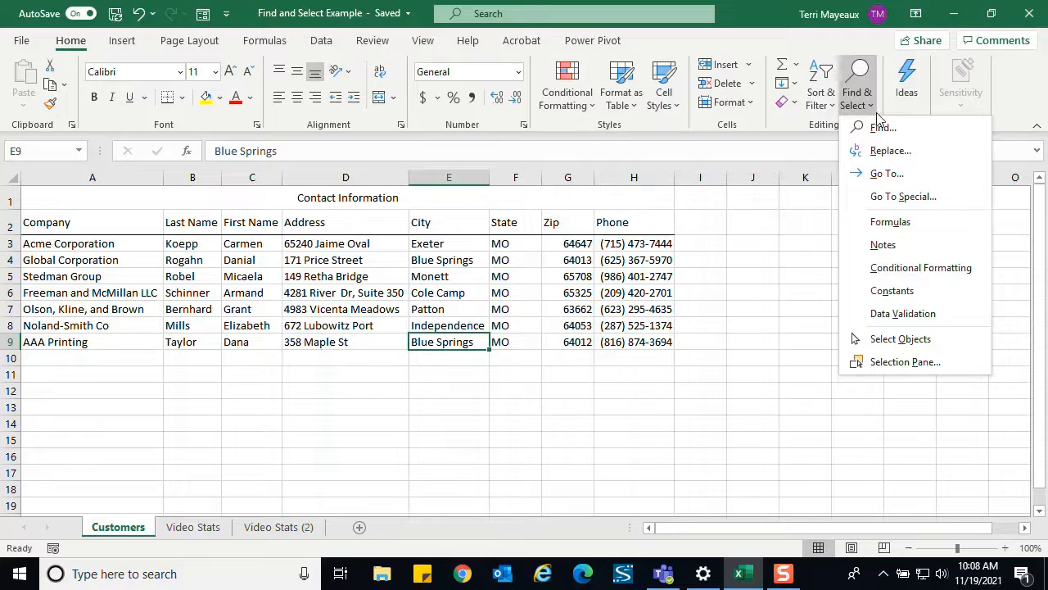
click(882, 127)
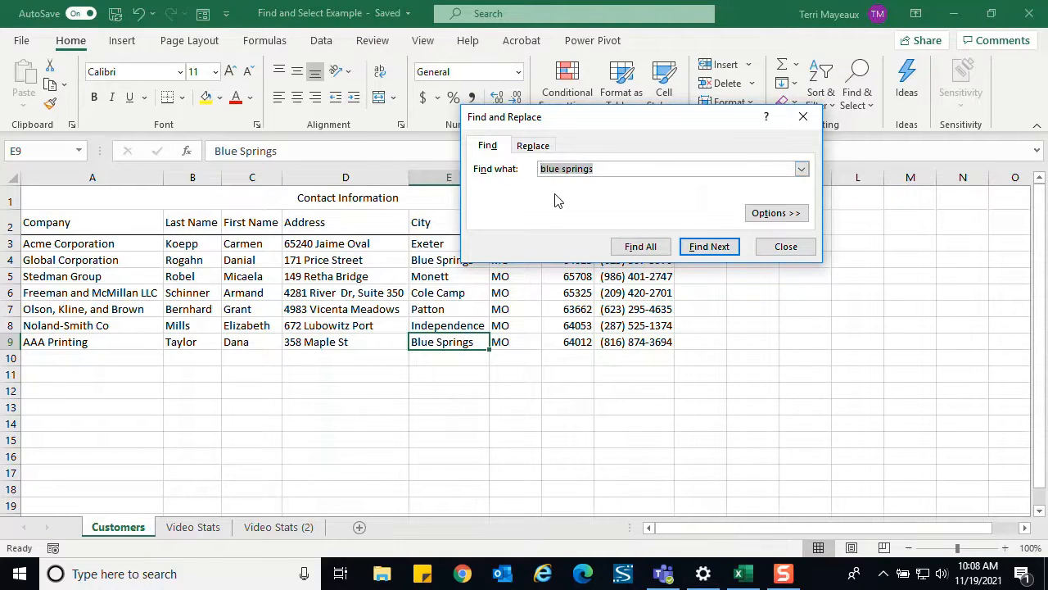
text(640)
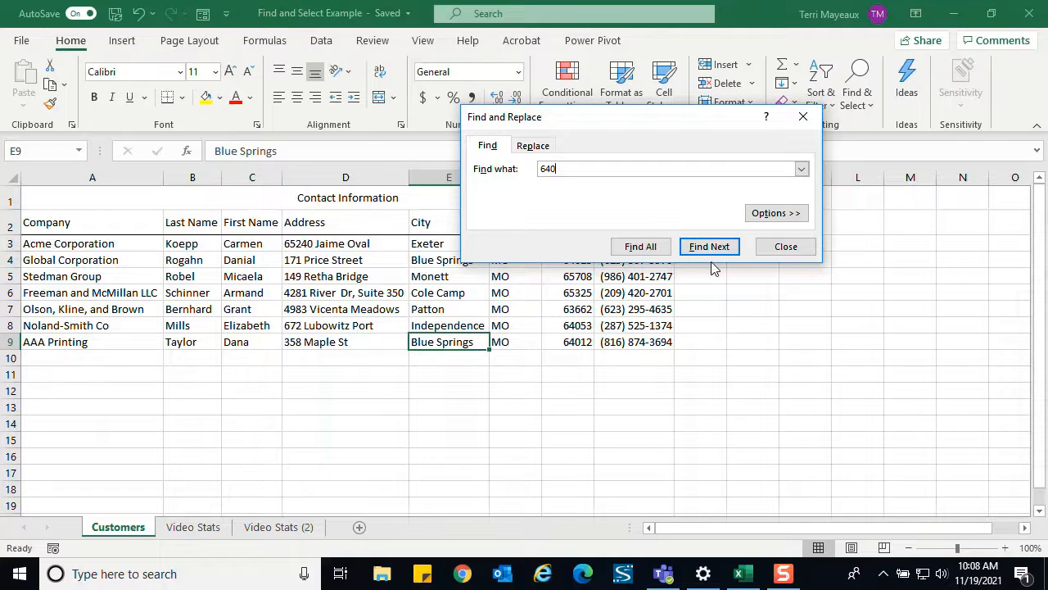
click(642, 249)
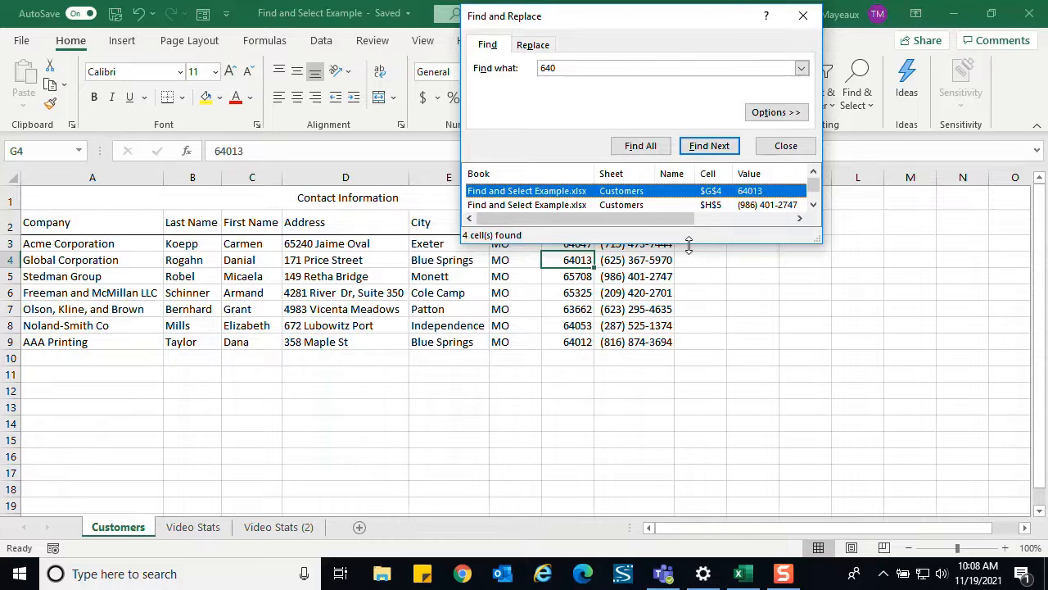
drag(688, 244, 689, 282)
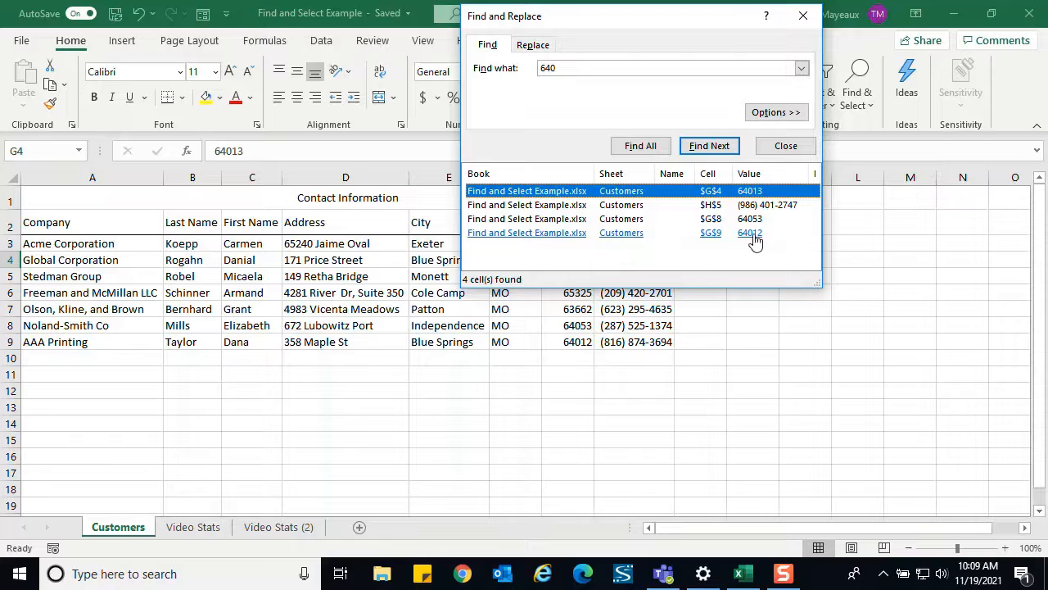
click(754, 236)
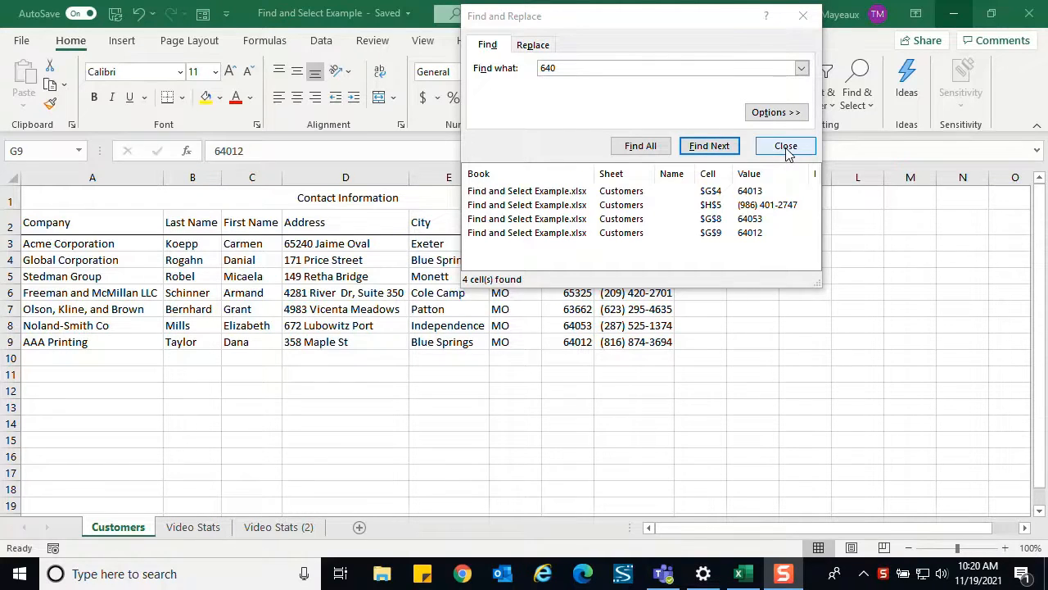
click(786, 151)
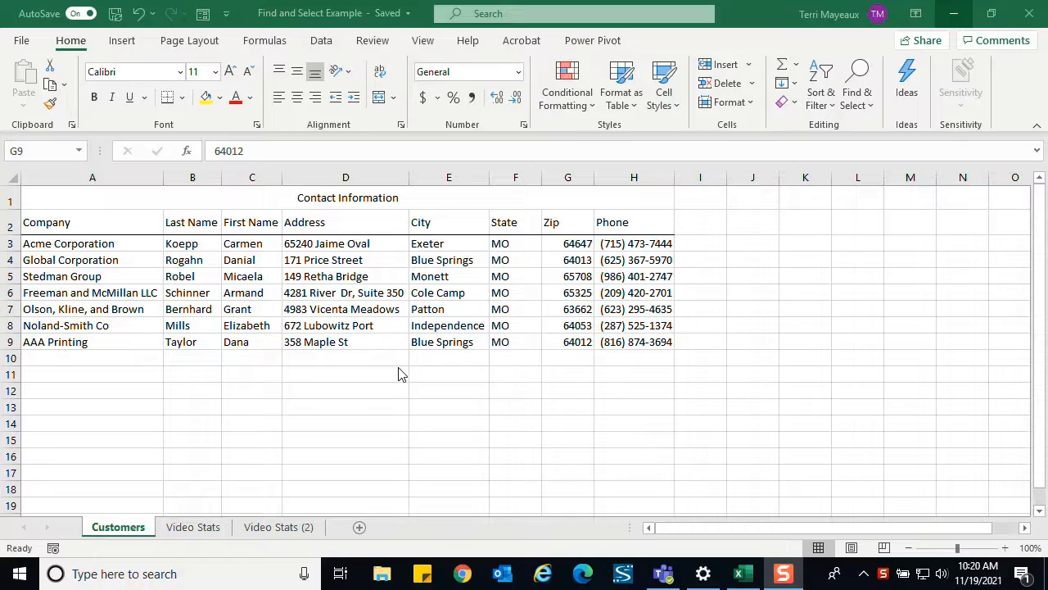
- Use Find and Replace to change the last name of the Noland-Smith Co contact in B8 to the new surname
click(239, 205)
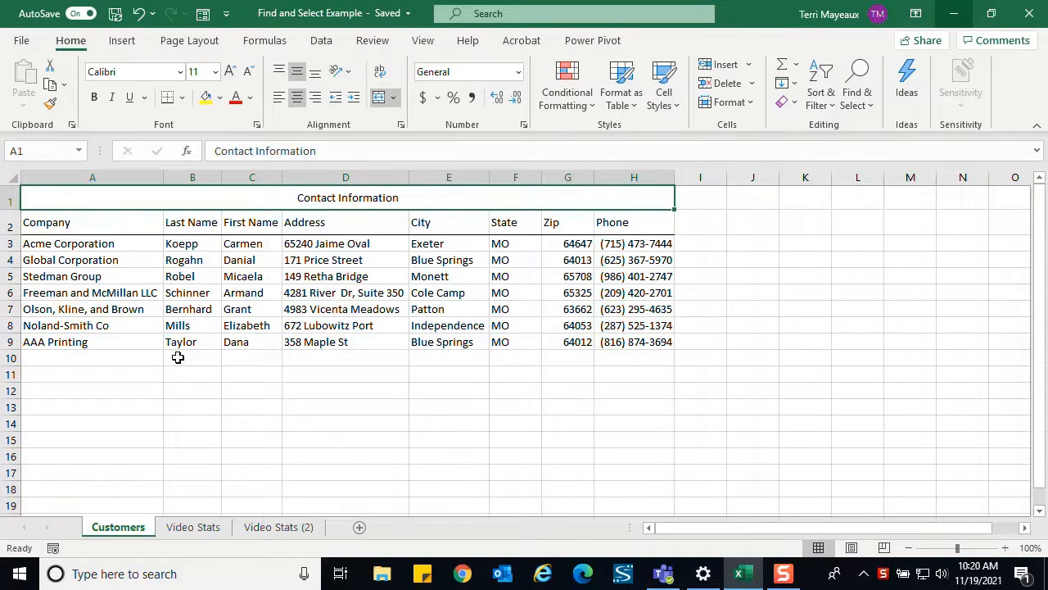
click(870, 110)
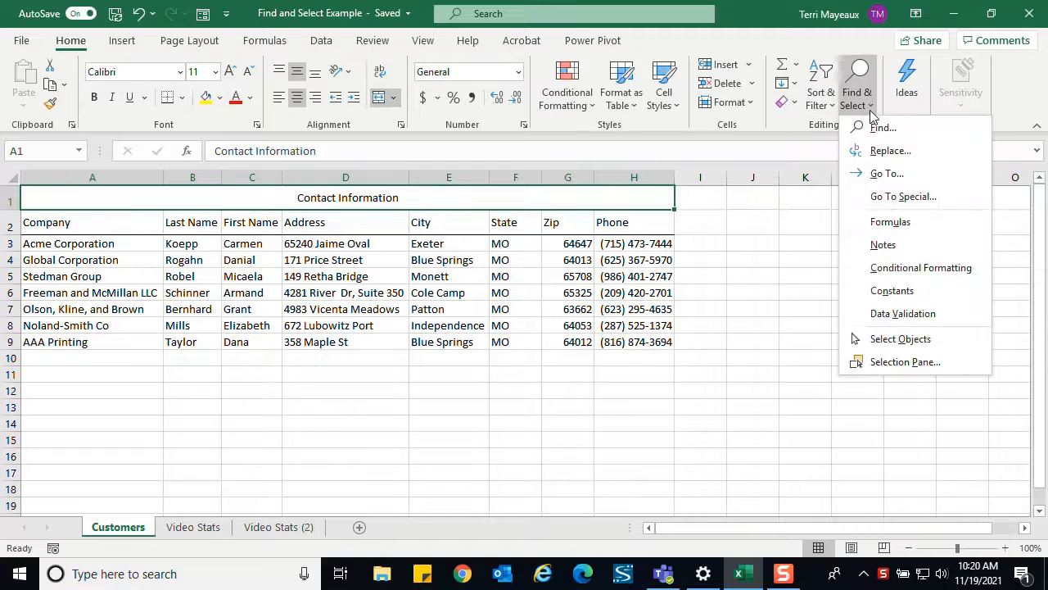
click(881, 152)
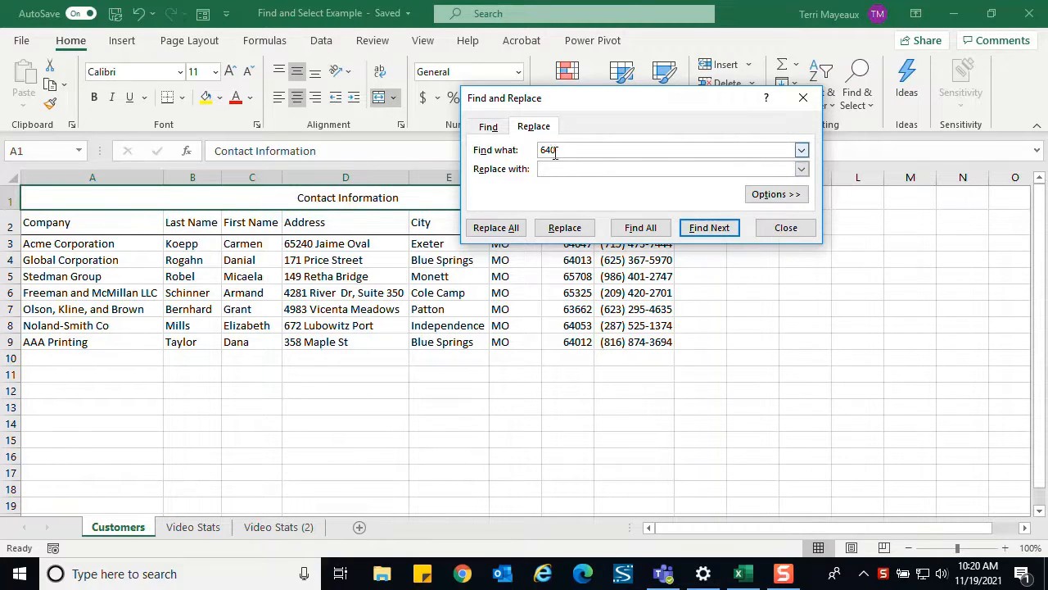
drag(562, 151, 538, 151)
text(Mil)
text(ls)
text(Smith)
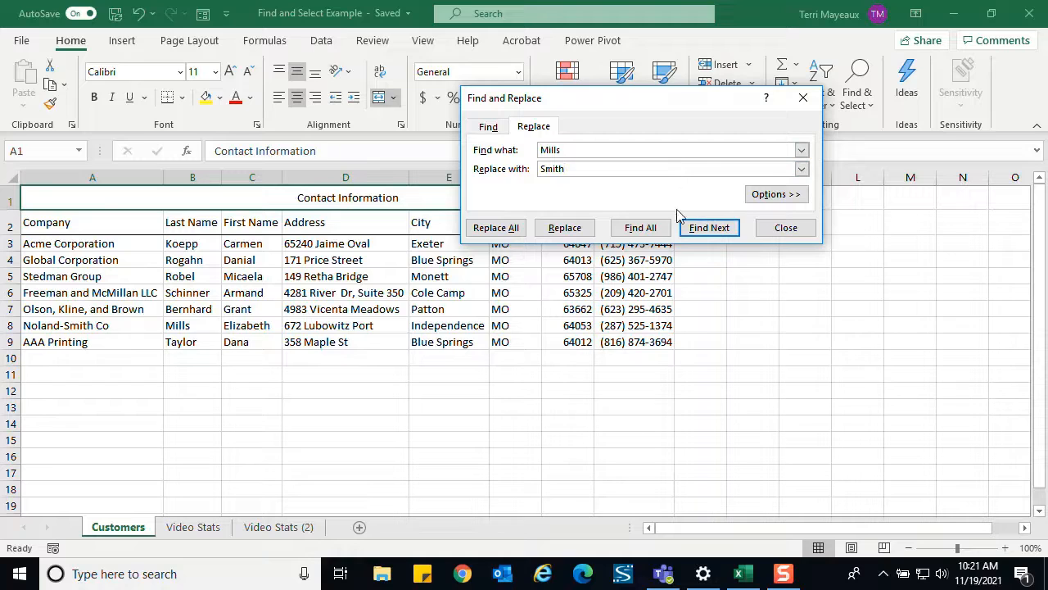
click(709, 229)
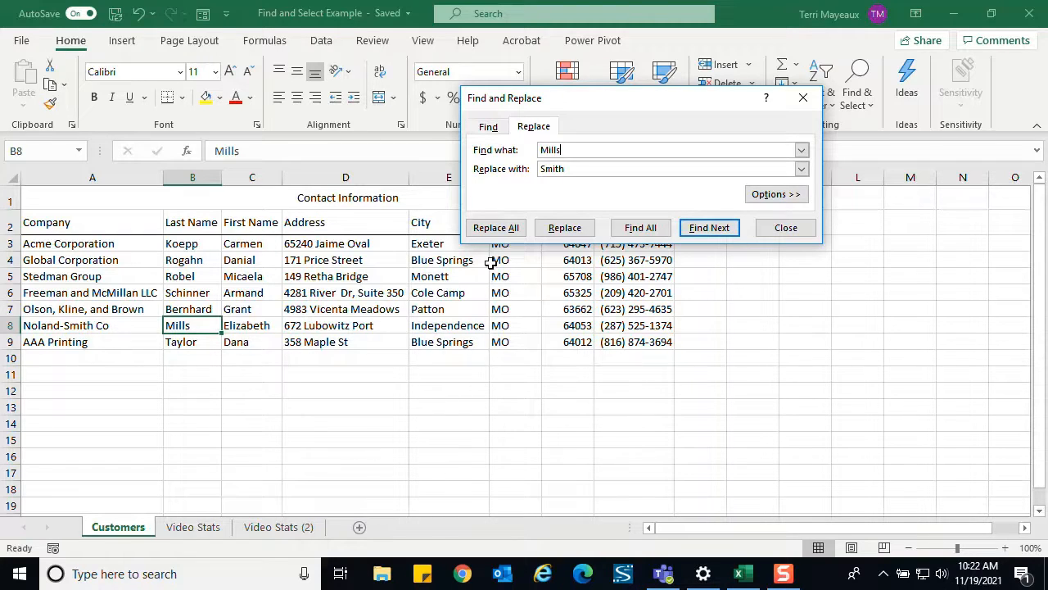
click(565, 228)
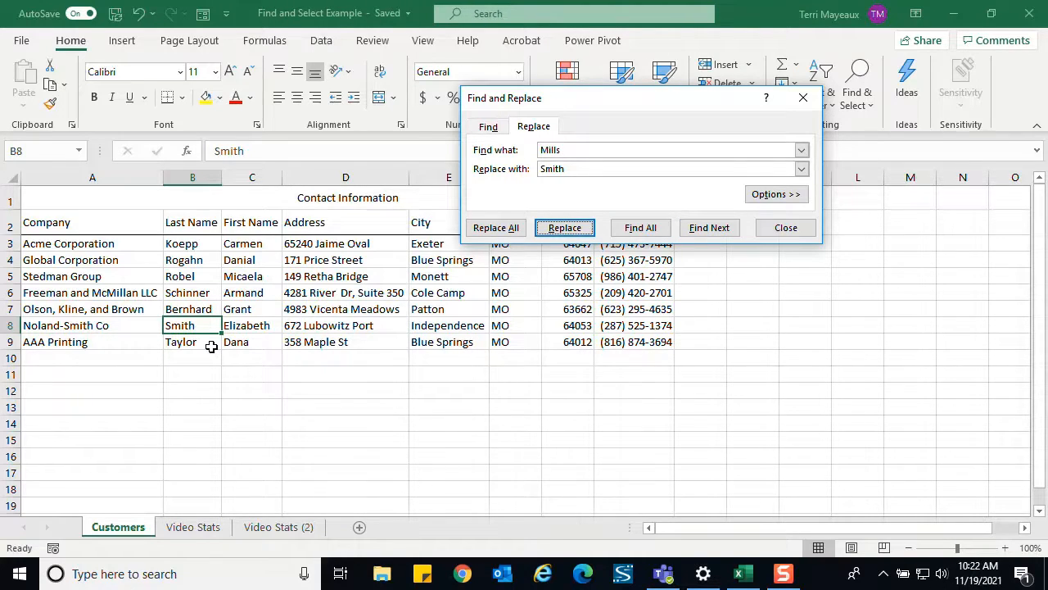
click(783, 230)
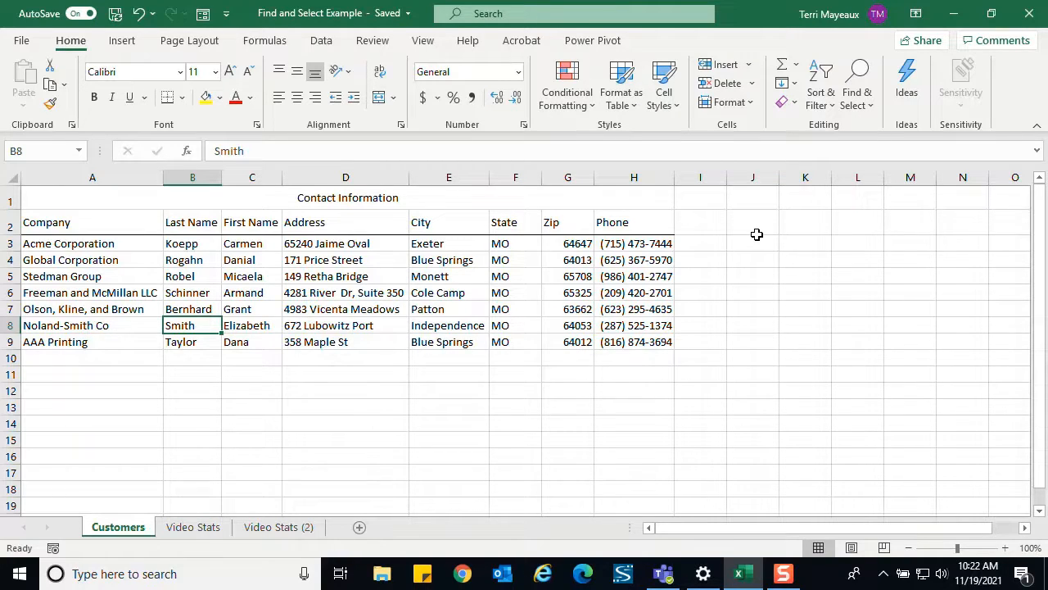
- Use Find and Replace to correct the last four digits of the Olson, Kline, and Brown phone number in H7
click(866, 111)
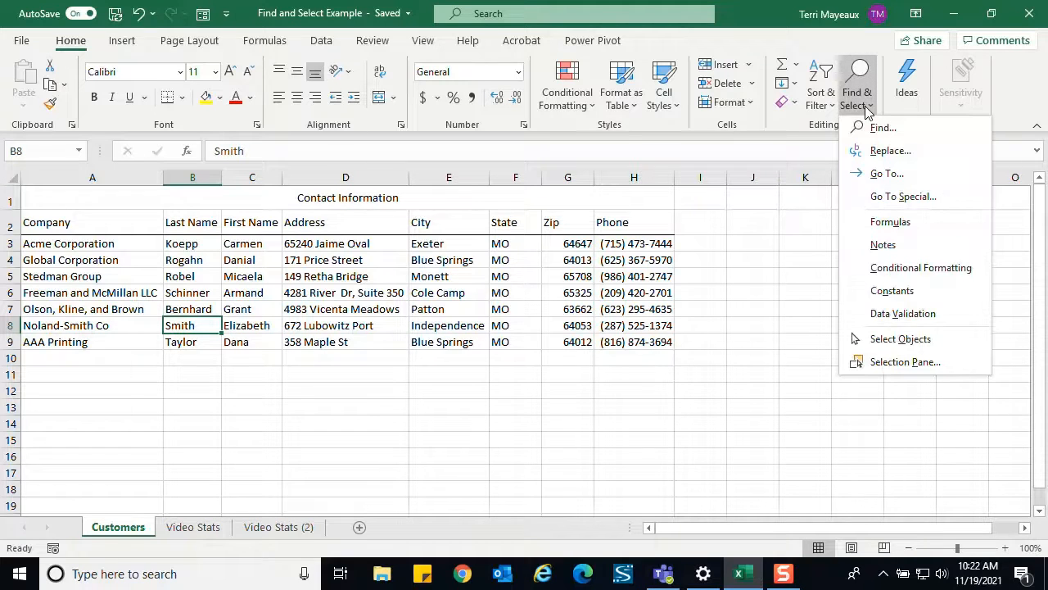
click(880, 153)
click(574, 169)
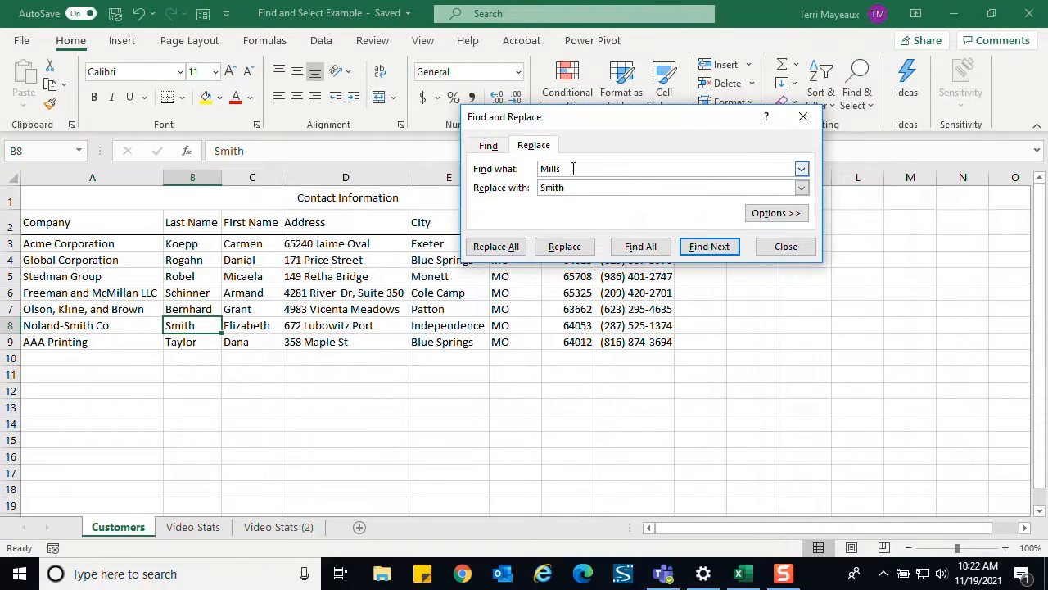
drag(573, 169, 541, 169)
text(4635)
drag(569, 188, 535, 188)
text(4653)
click(709, 249)
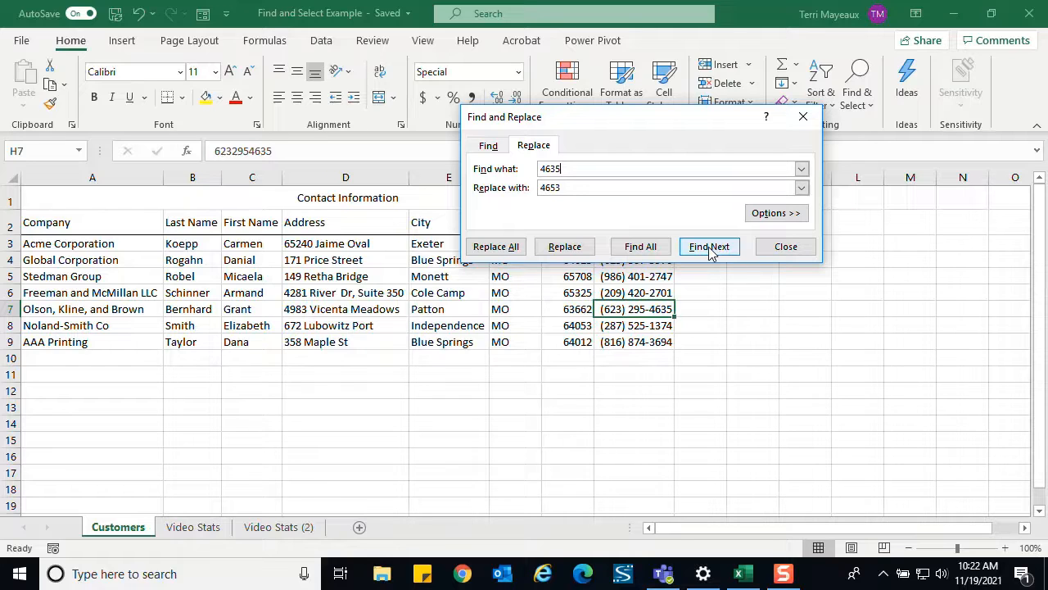
click(574, 250)
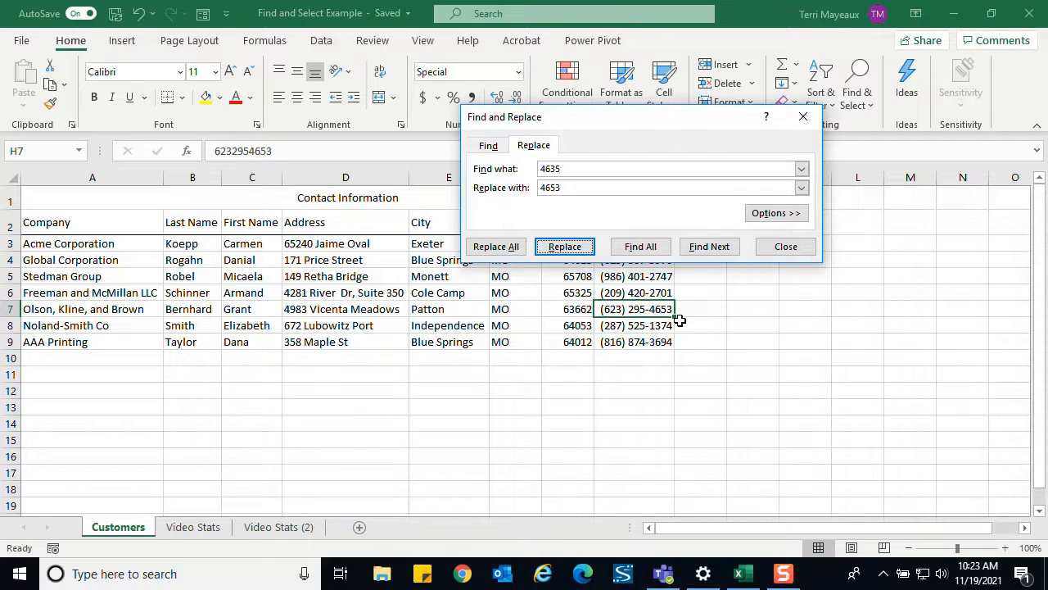
click(785, 250)
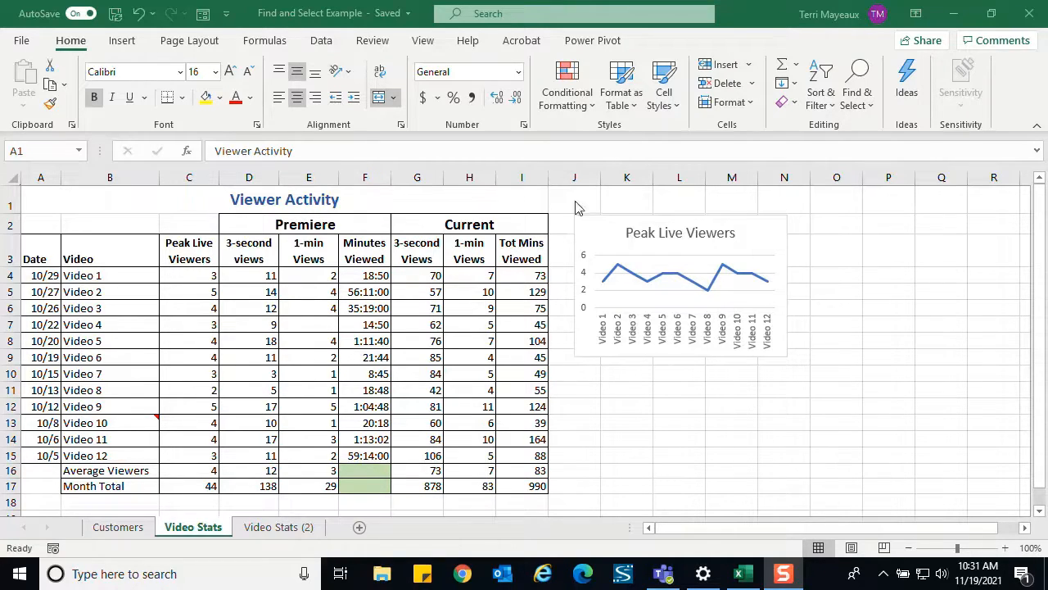
- Use Go To to jump to cell K10 on the Video Stats sheet
click(871, 109)
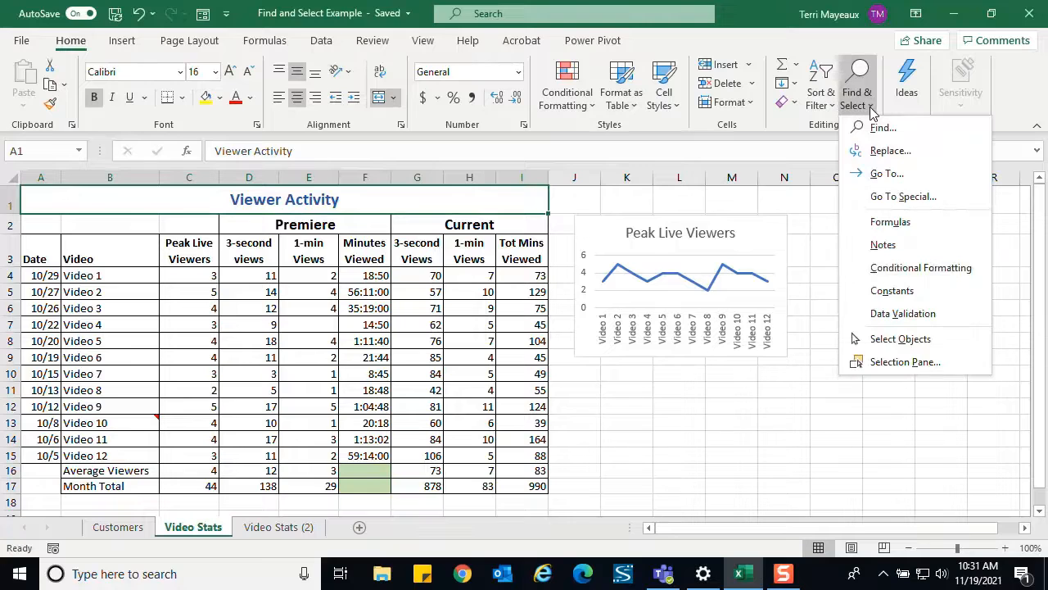
click(899, 178)
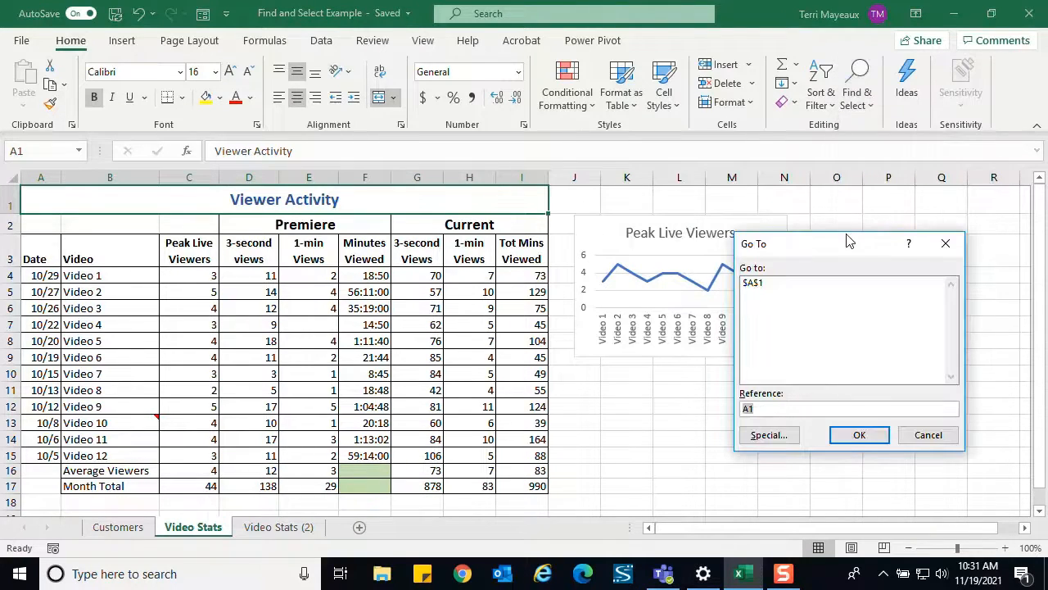
drag(848, 240, 622, 196)
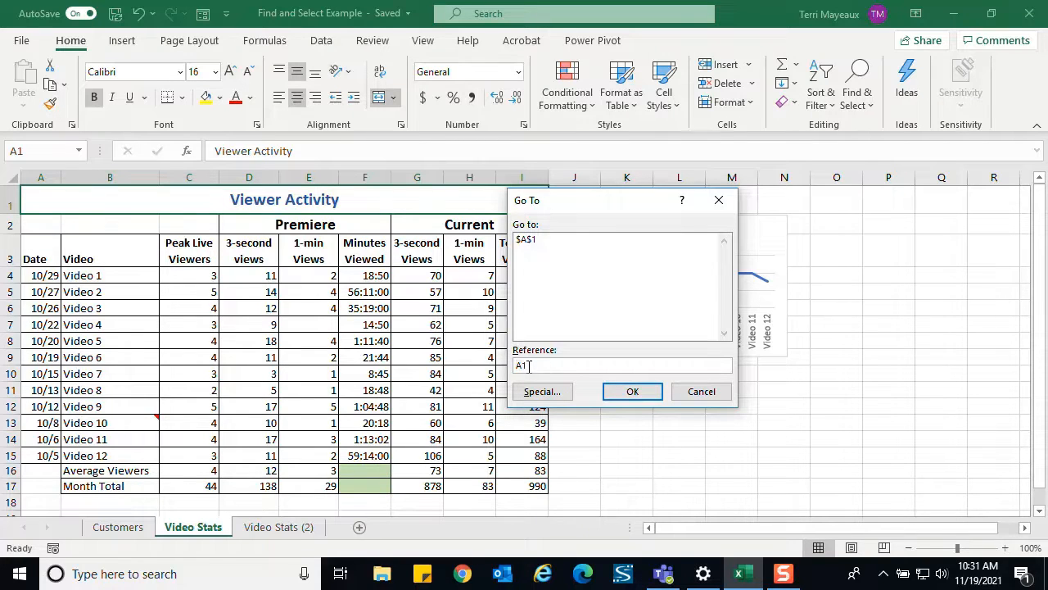
text(k10)
click(634, 393)
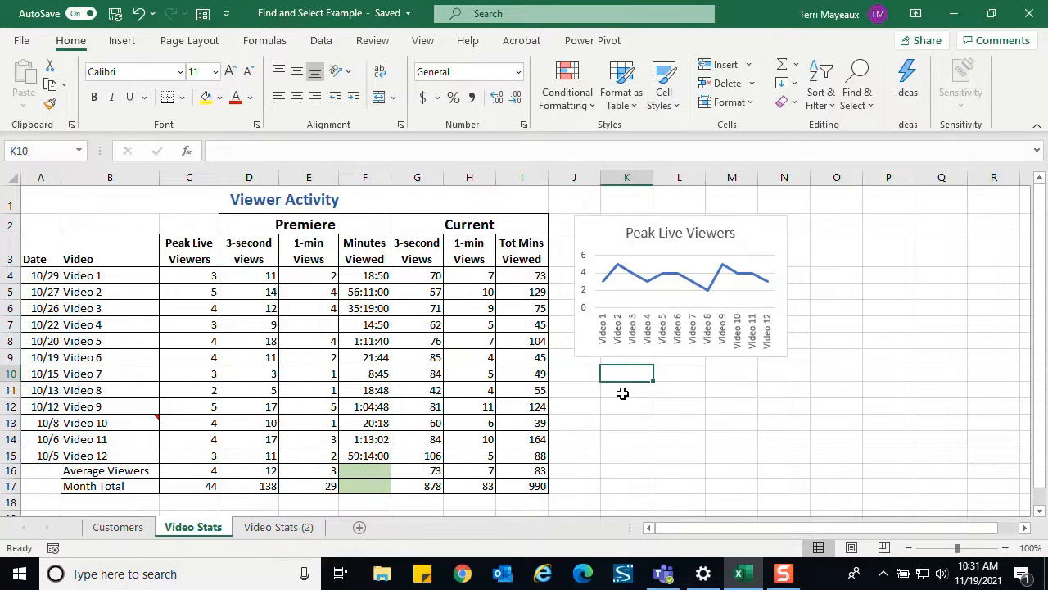
- Use Go To to jump to cell D18 on the Video Stats sheet
click(866, 108)
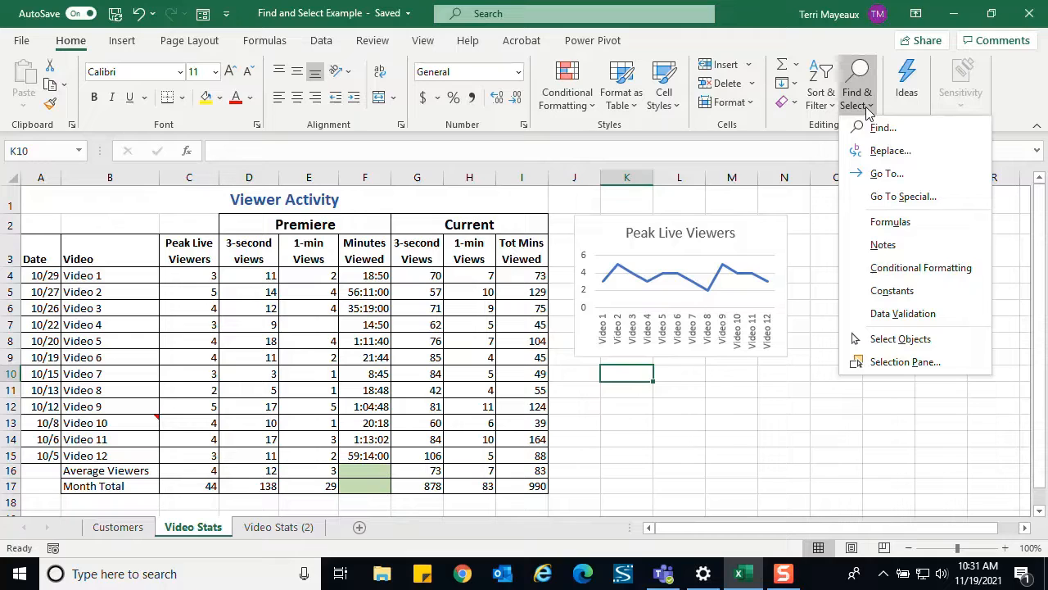
click(868, 172)
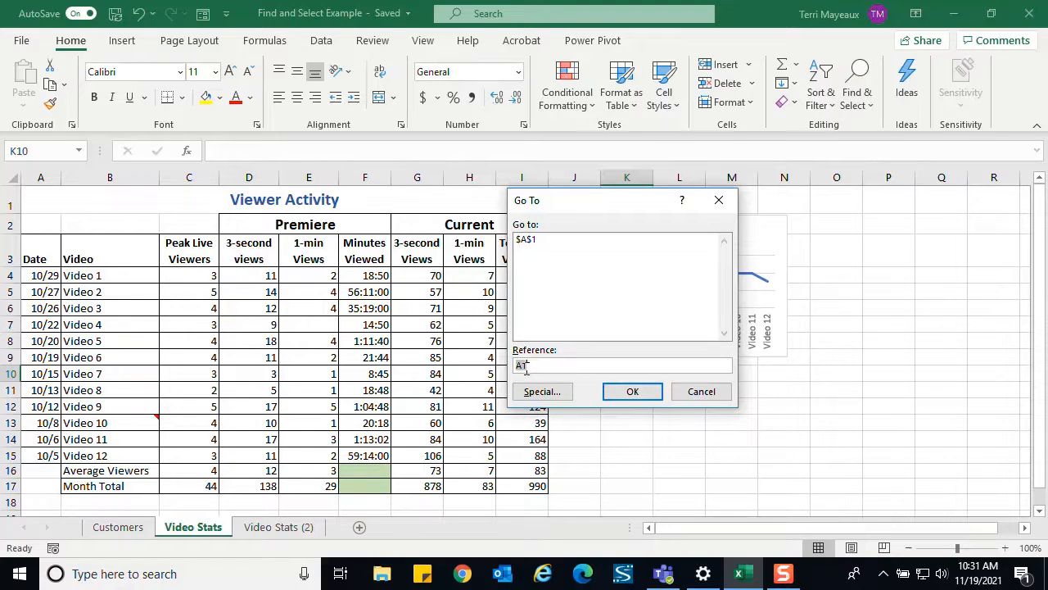
text(d18)
click(632, 391)
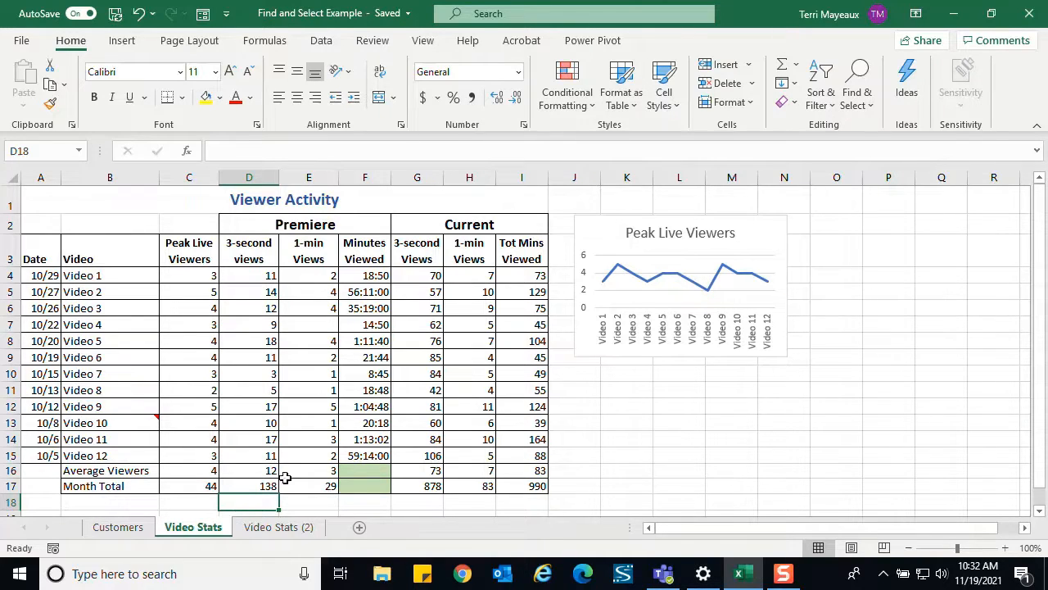
- Return to cell A1 by choosing its stored reference in Go To
click(871, 113)
click(891, 174)
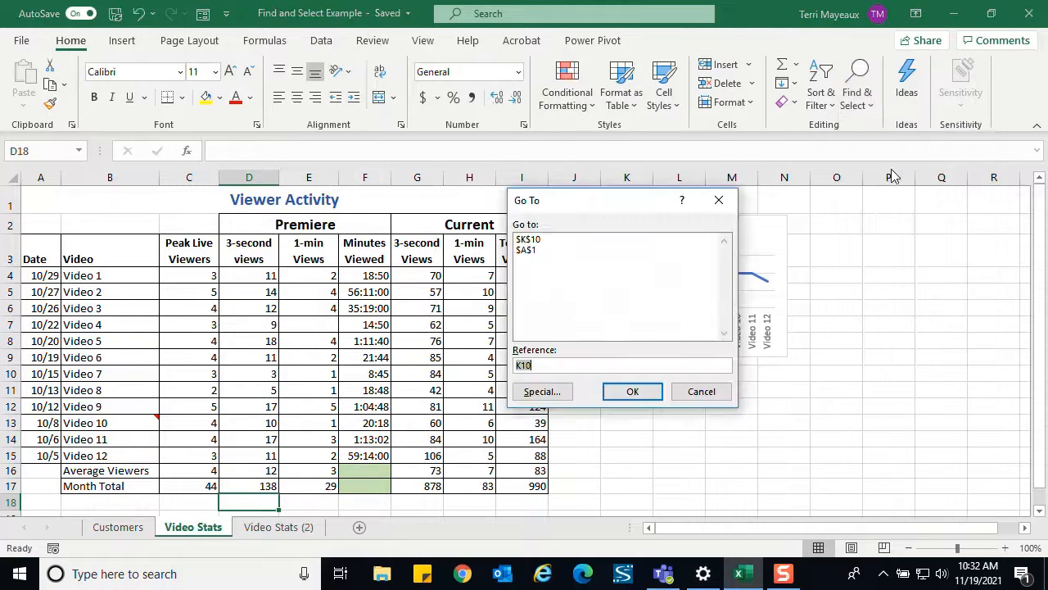
click(532, 251)
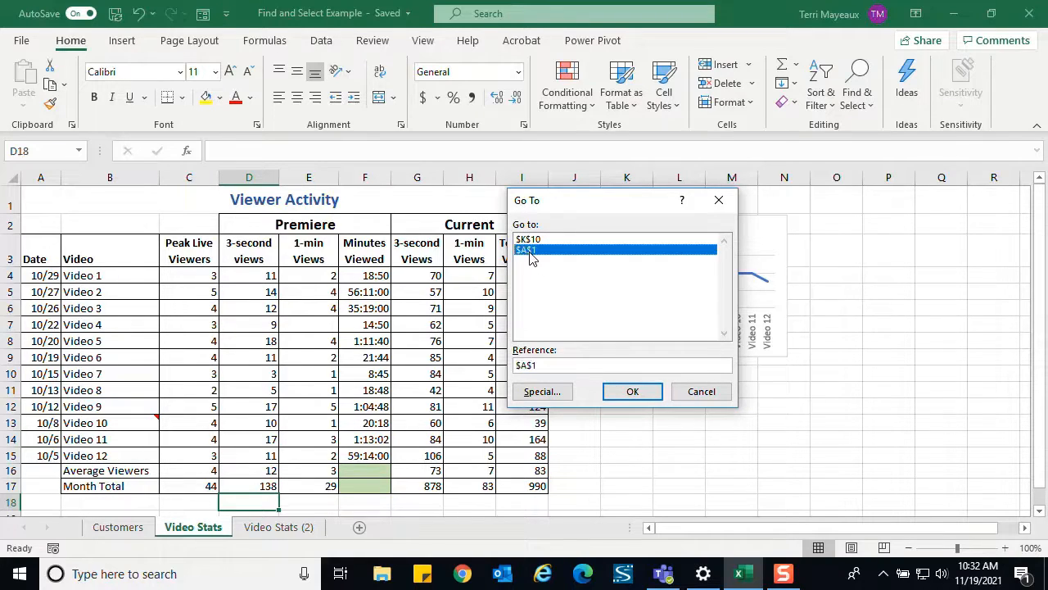
click(636, 395)
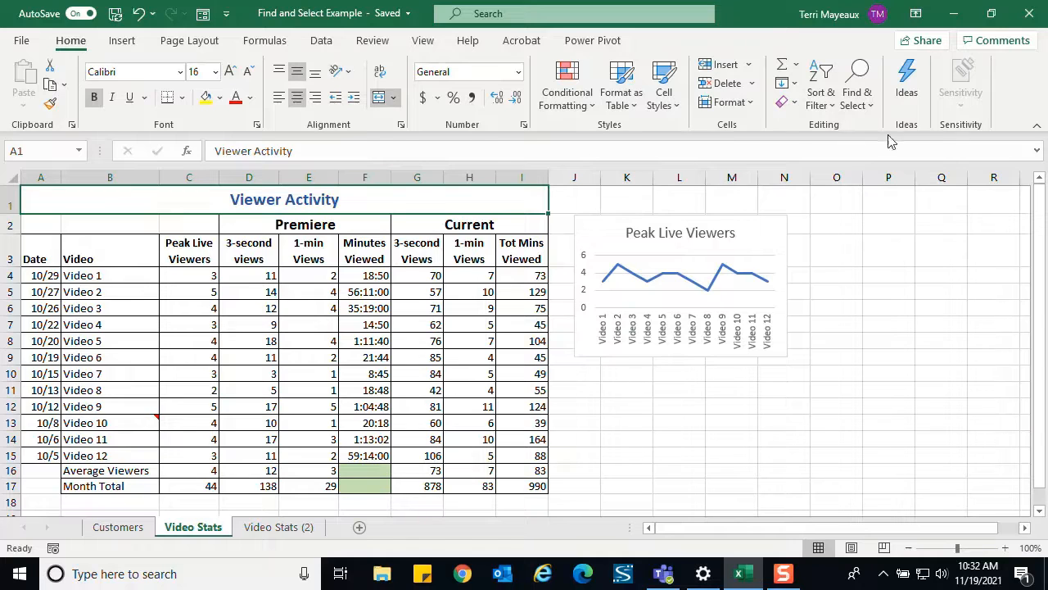
click(873, 105)
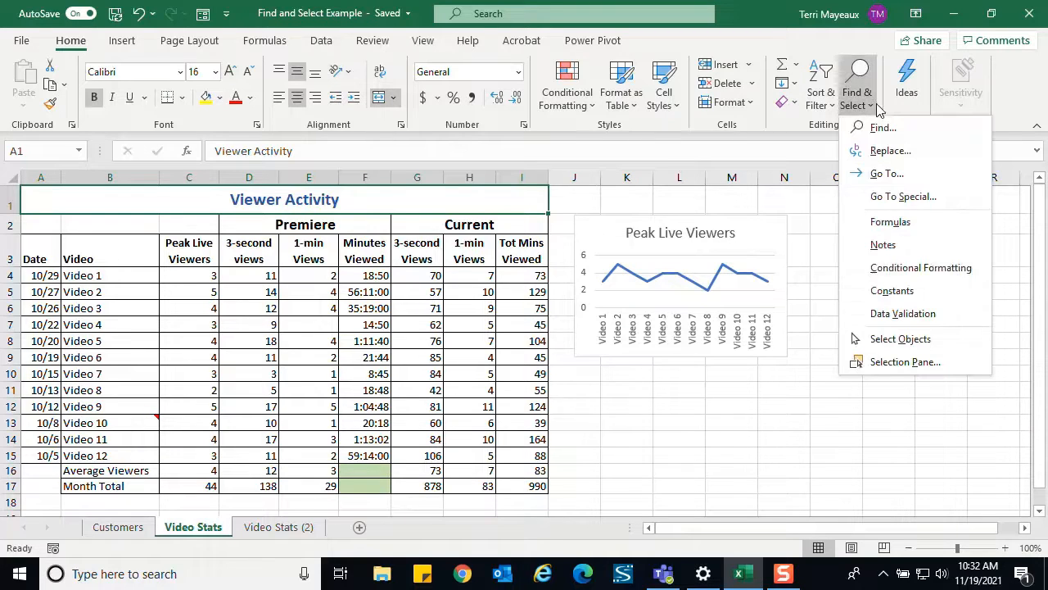
click(880, 175)
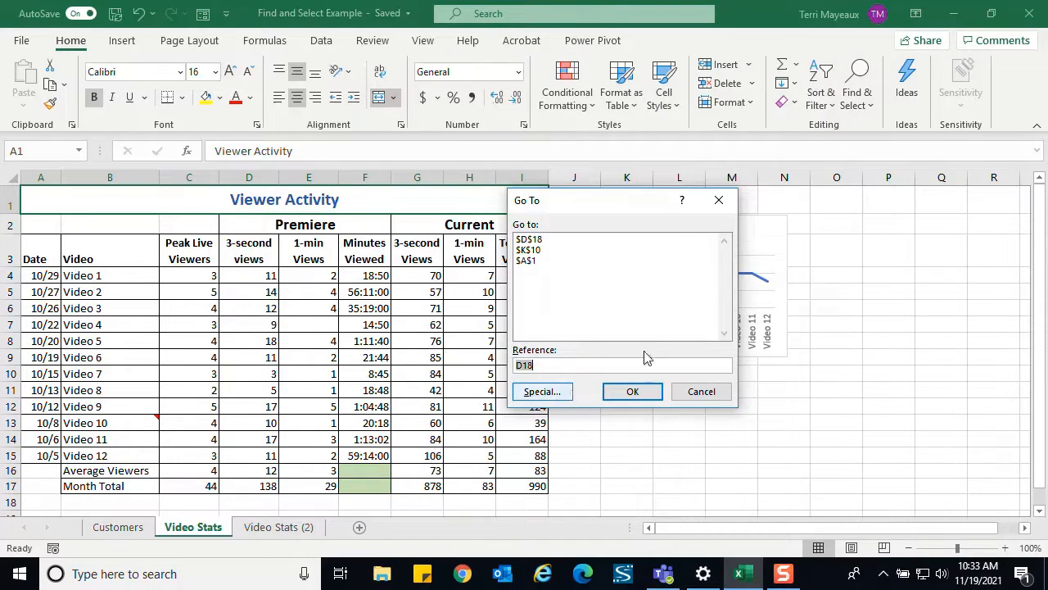
click(702, 392)
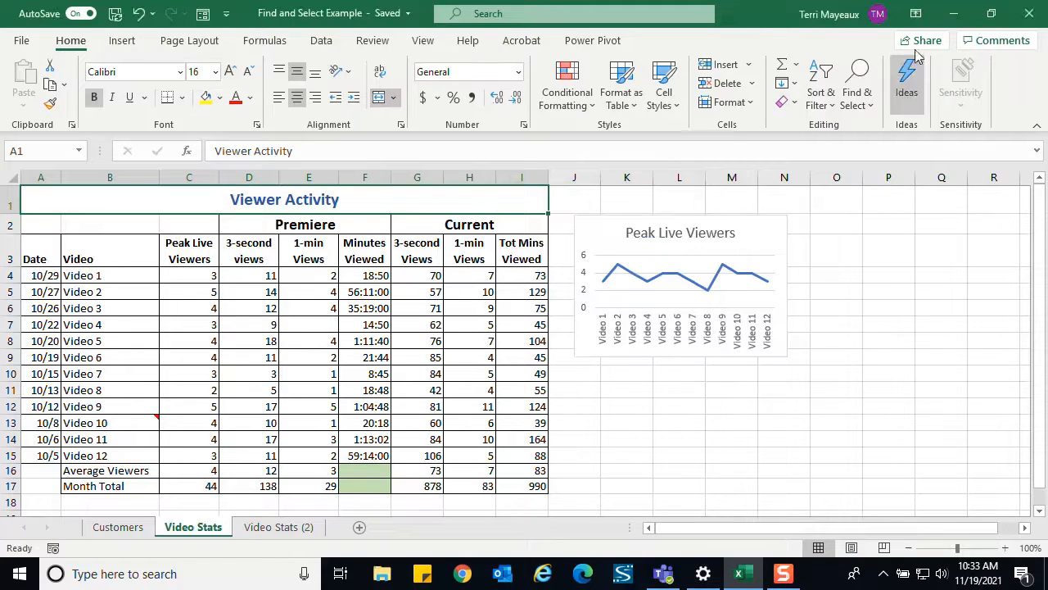
- Use Go To Special to select the cells containing notes on the Video Stats sheet
click(873, 110)
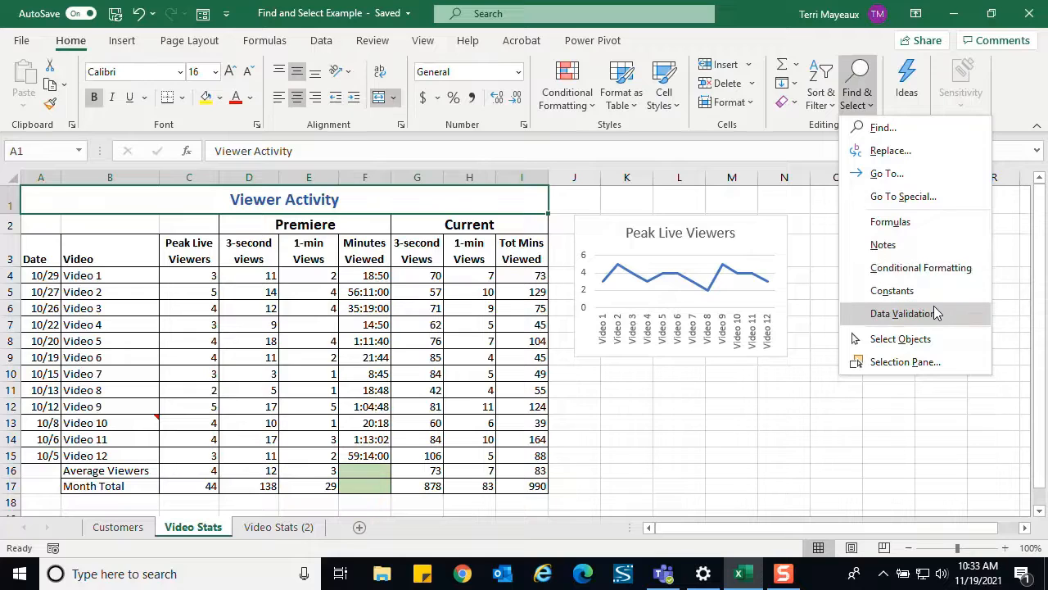
click(919, 200)
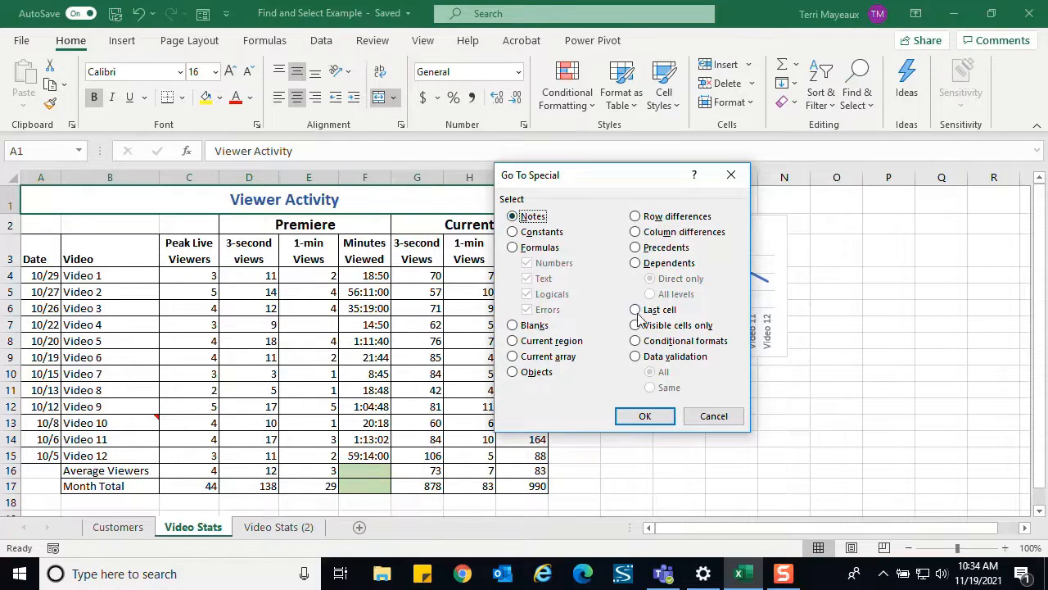
click(645, 416)
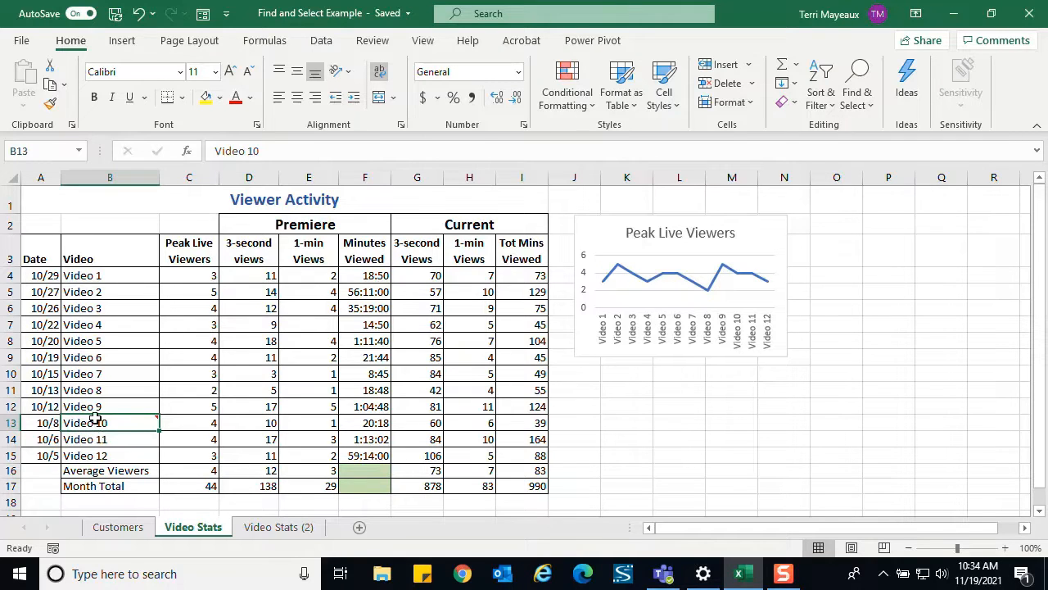
mouse_move(155, 424)
- Use Go To Special to select all constants on the Video Stats sheet, including numbers, text, logicals and errors
click(870, 108)
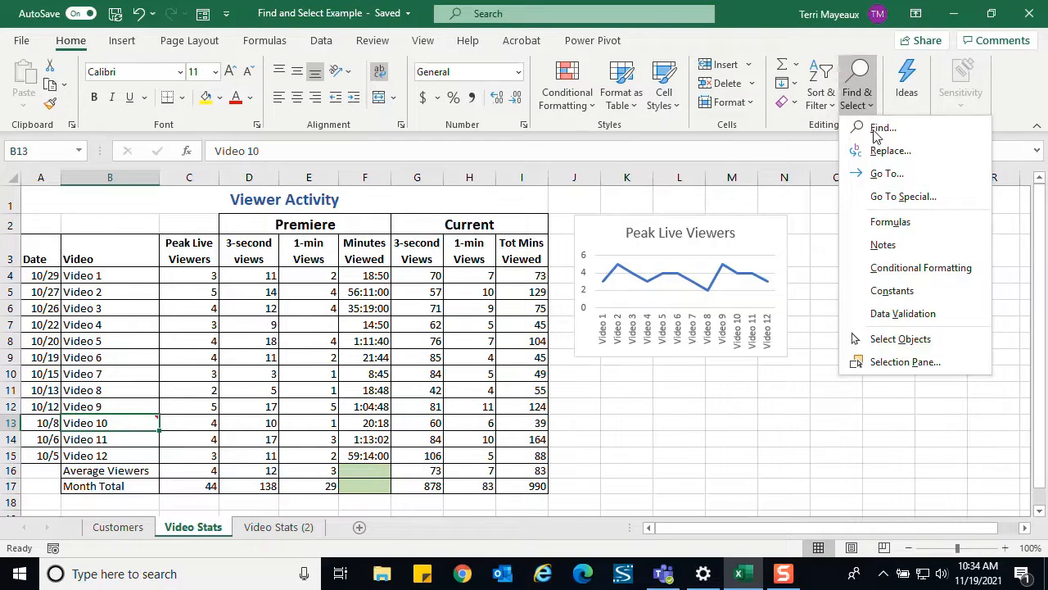
click(879, 201)
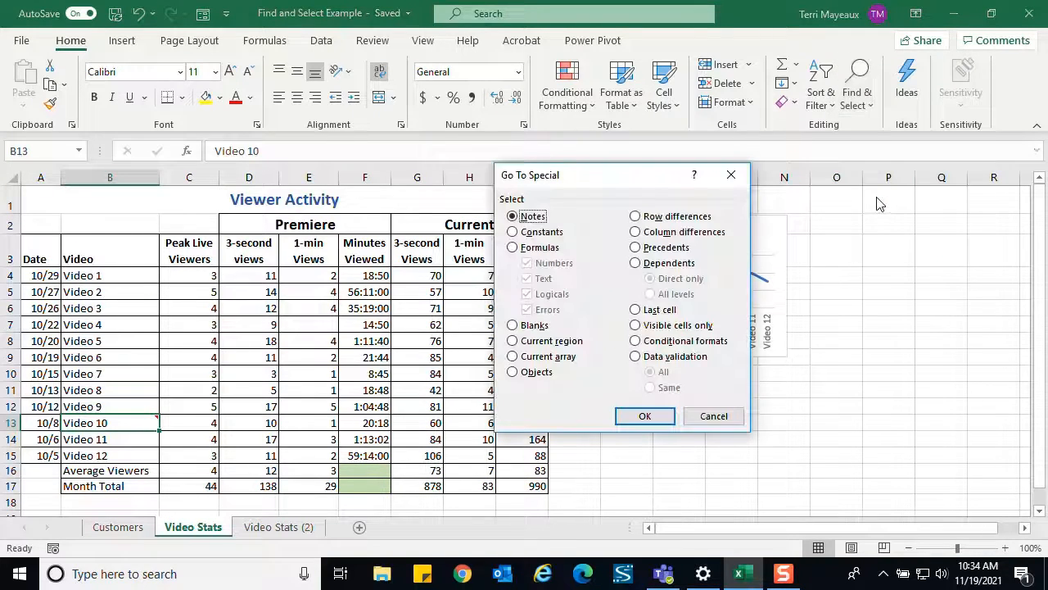
click(543, 235)
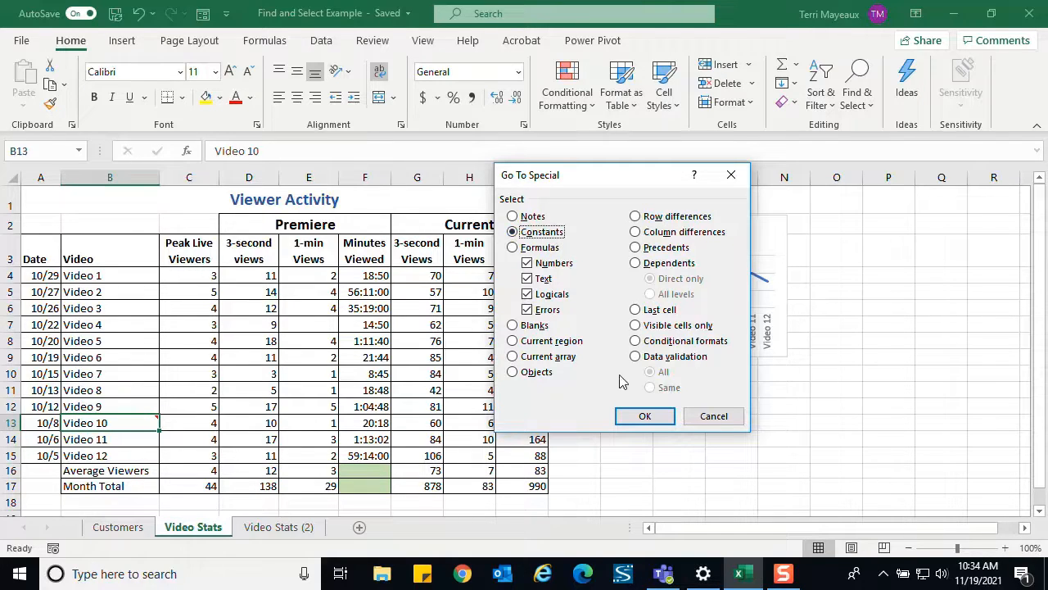
click(645, 416)
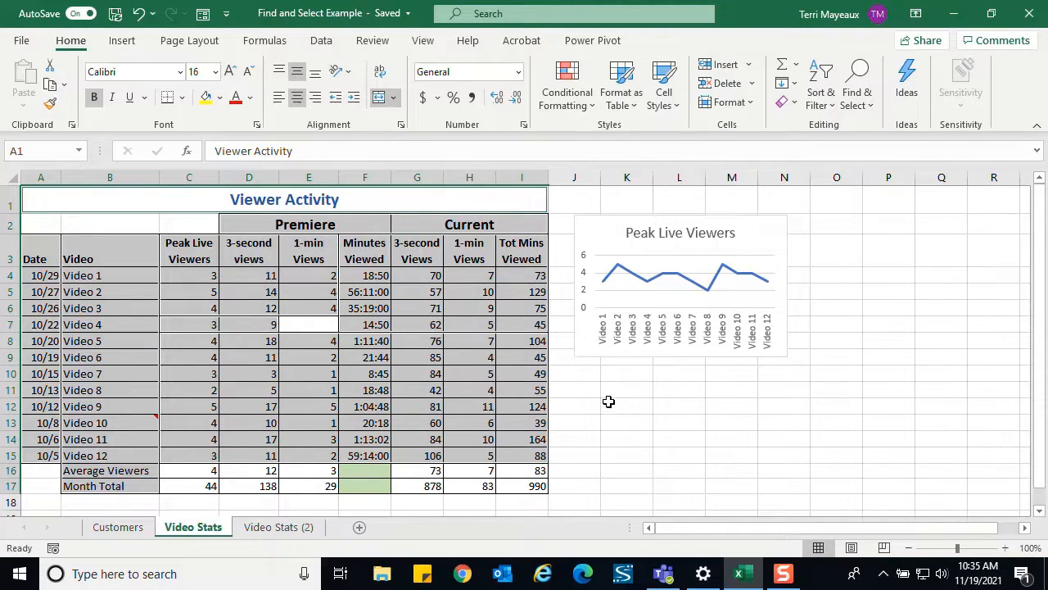
- Use Go To Special to select all formula cells, including number, text, logical and error results
click(872, 106)
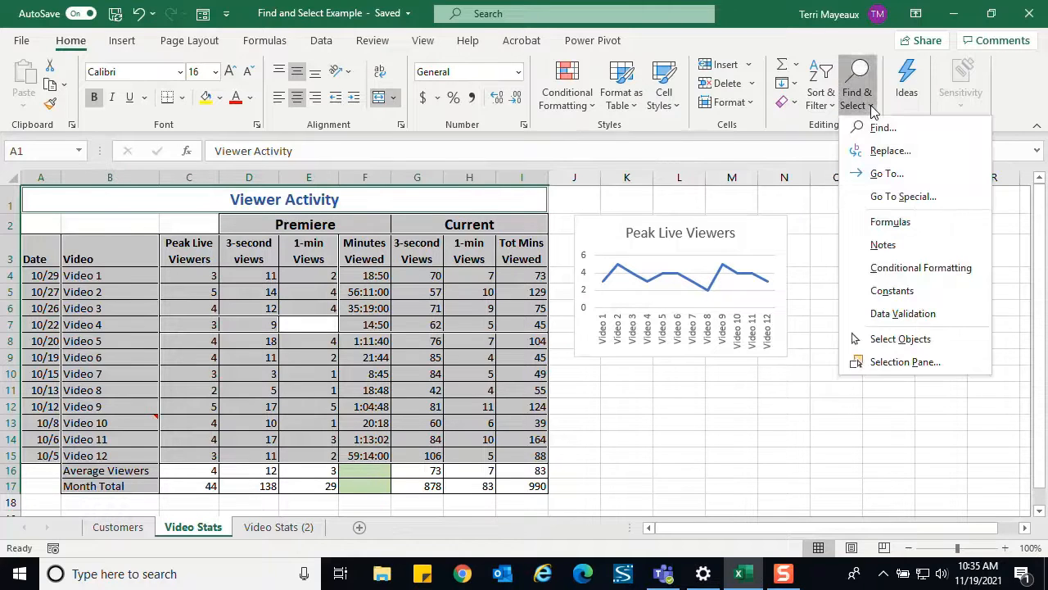
click(896, 198)
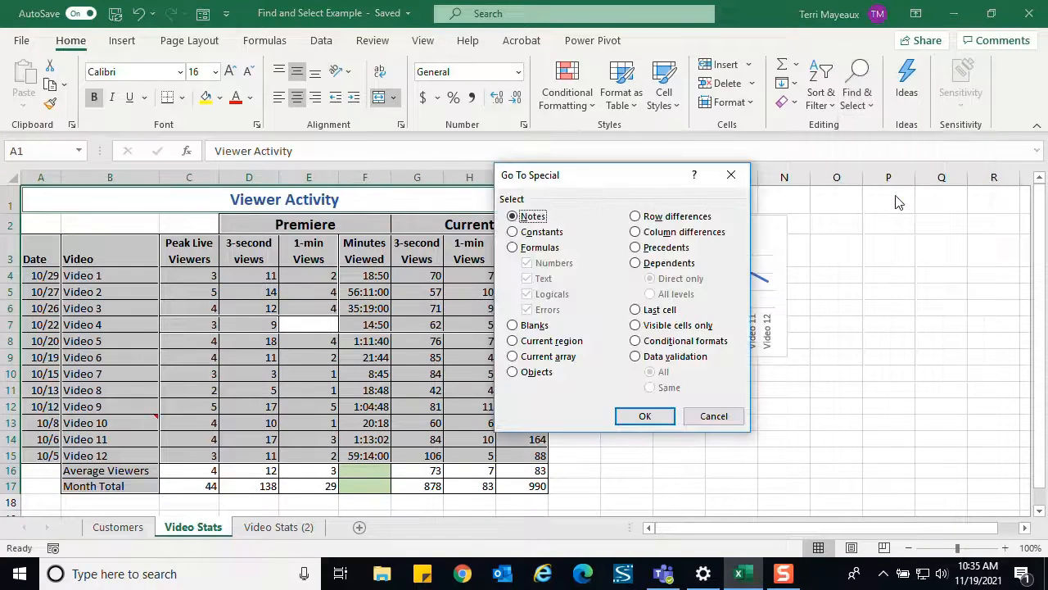
click(549, 253)
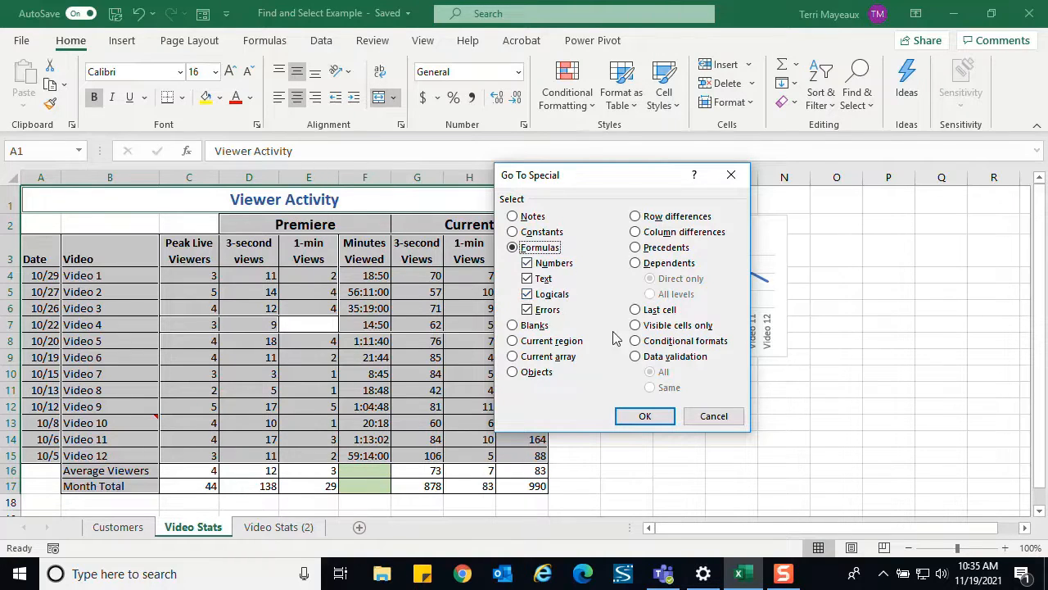
click(647, 414)
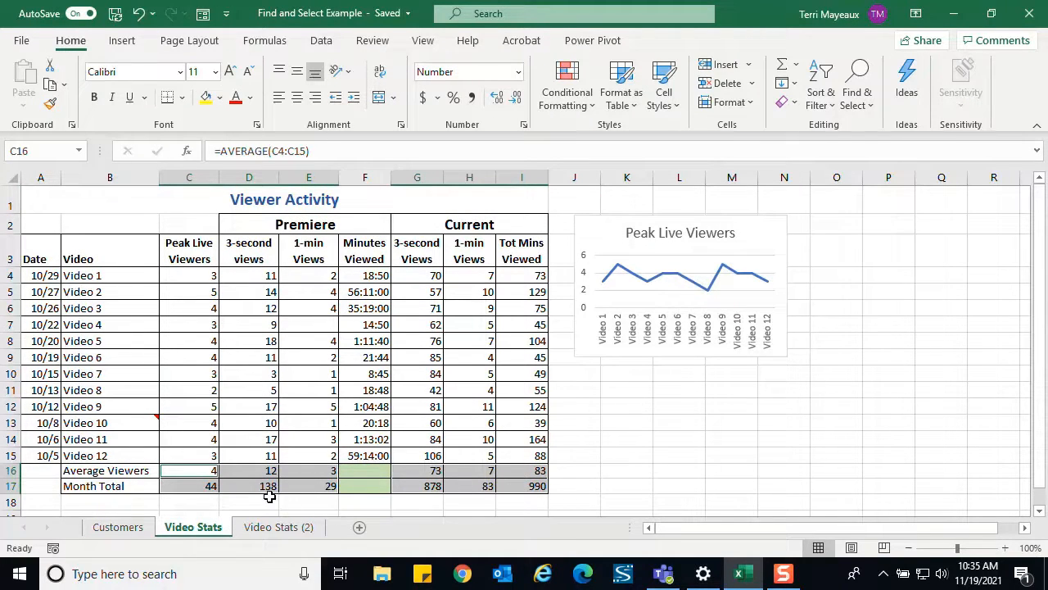
- Try to select blank cells with Go To Special while the formula cells in rows 16 and 17 are selected
click(872, 114)
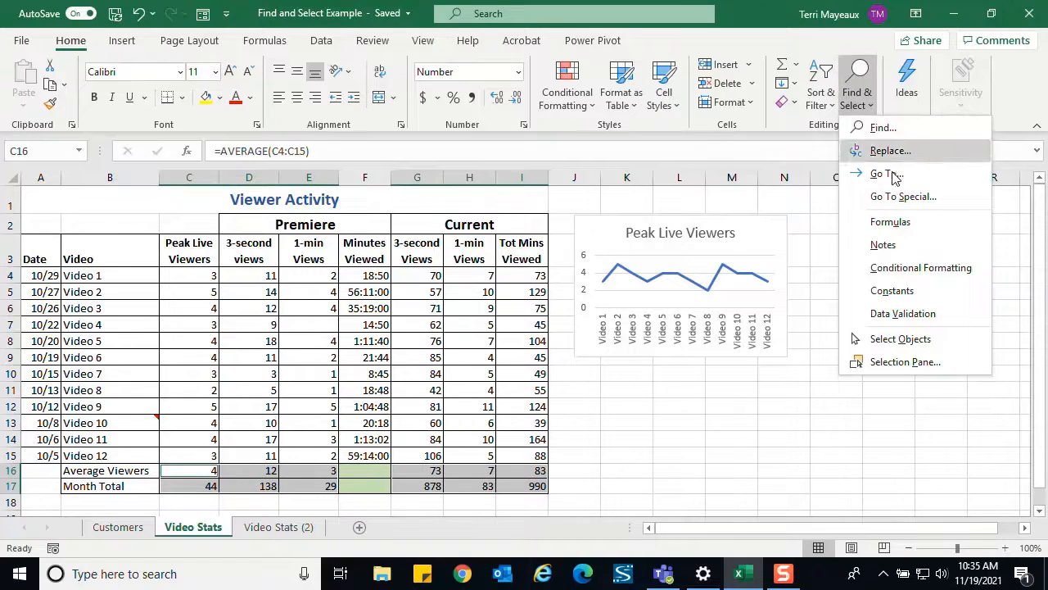
click(909, 199)
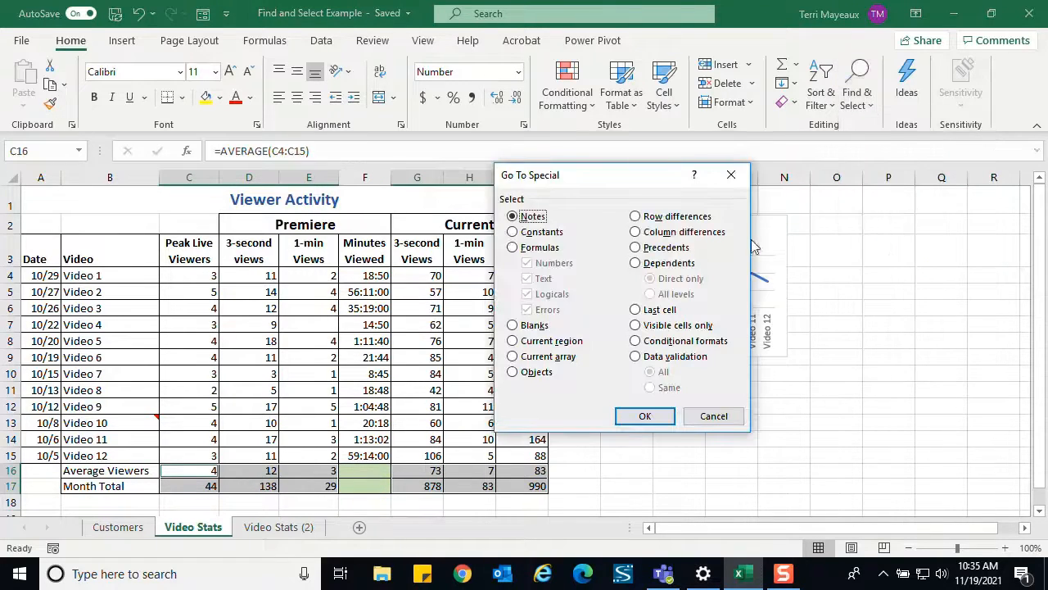
click(533, 328)
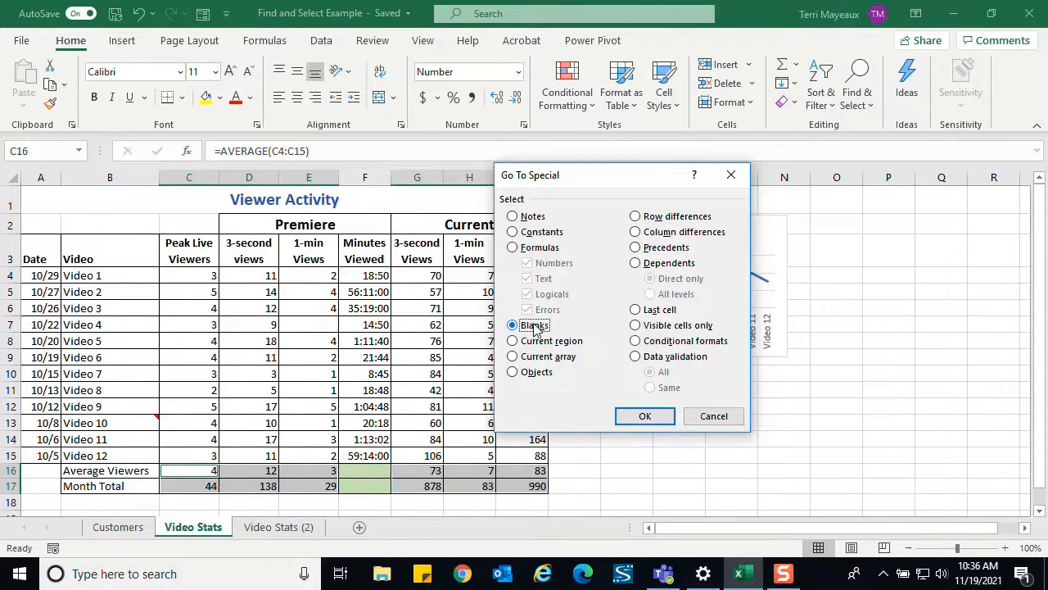
click(645, 416)
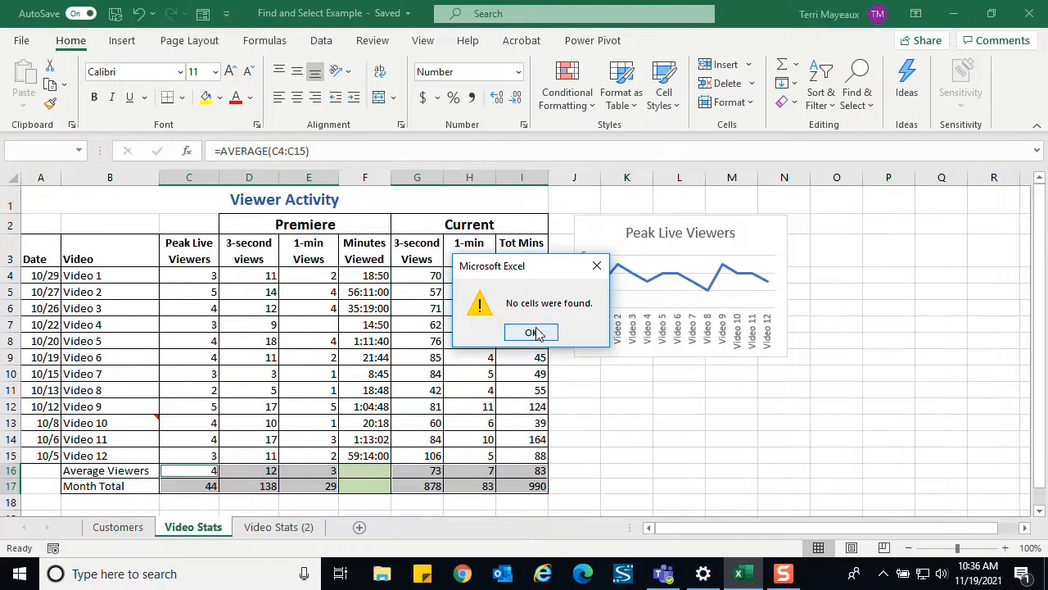
click(530, 332)
- Select the single cell E4, and use Go To Special to select all blank cells in the Viewer Activity table
click(302, 280)
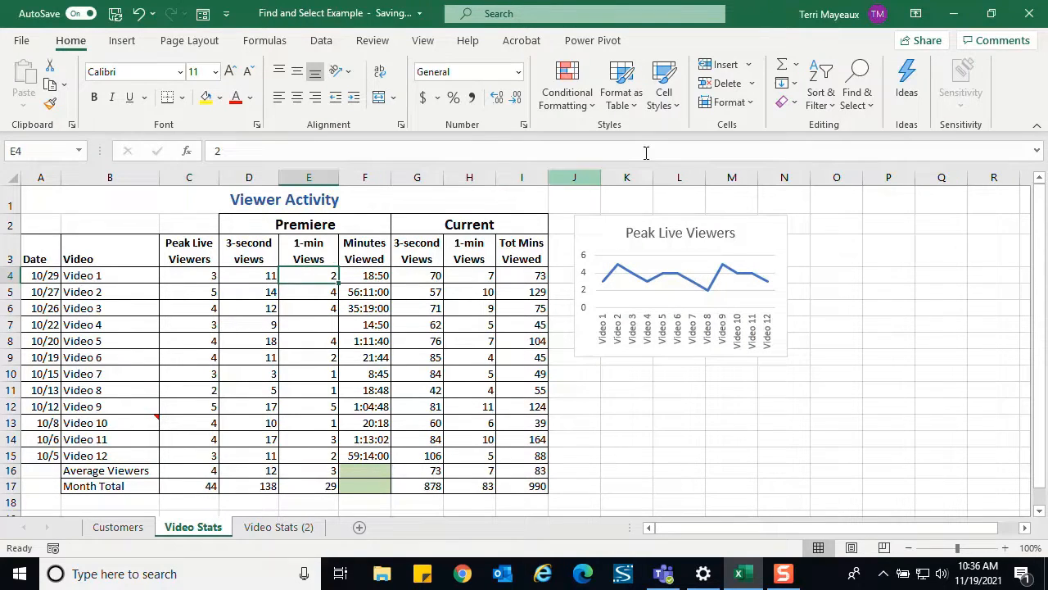
click(872, 107)
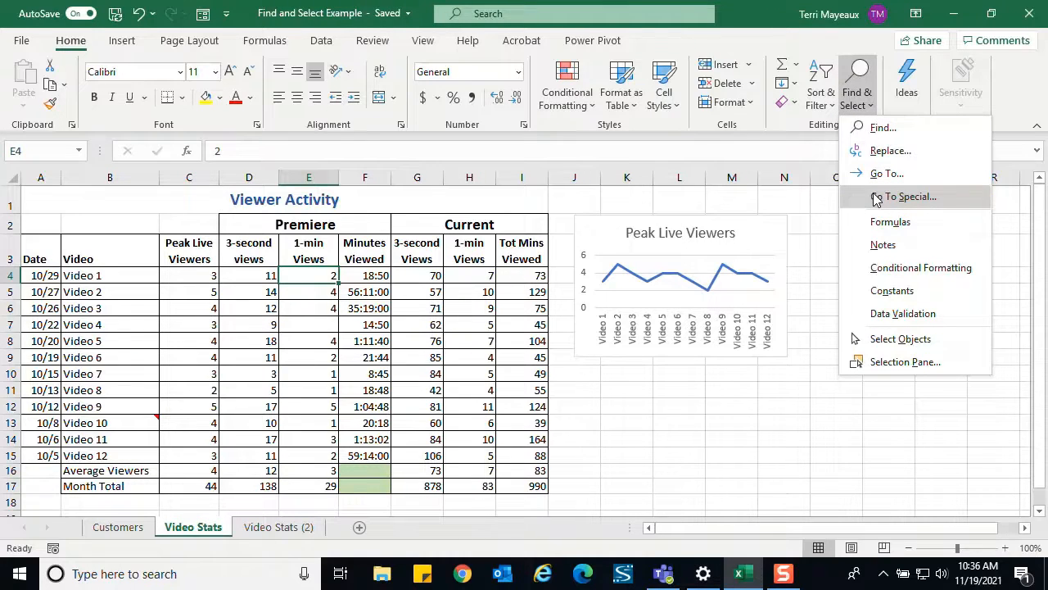
click(876, 198)
click(539, 328)
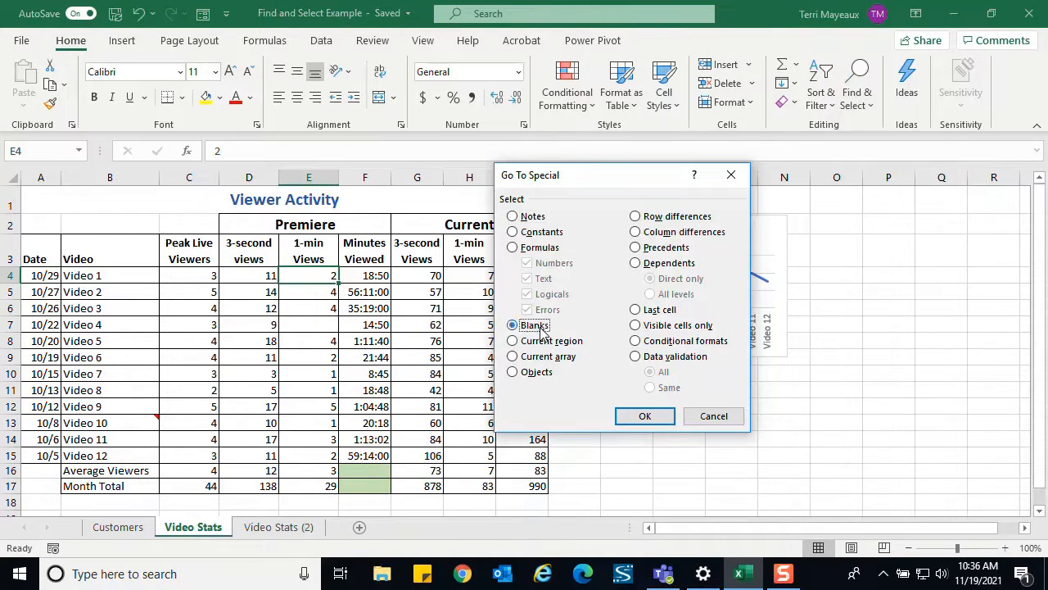
click(635, 417)
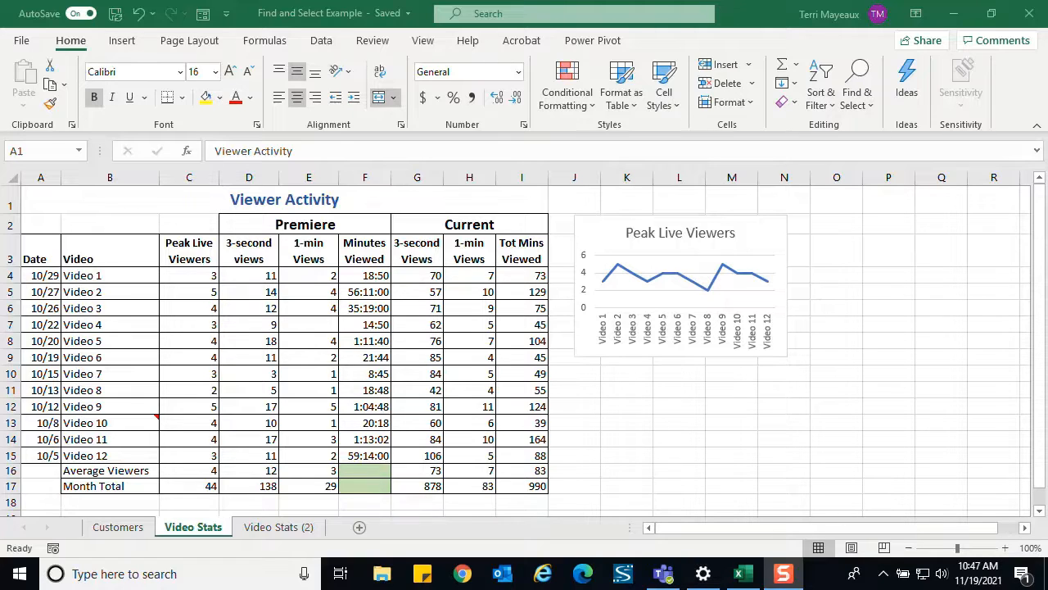
click(53, 201)
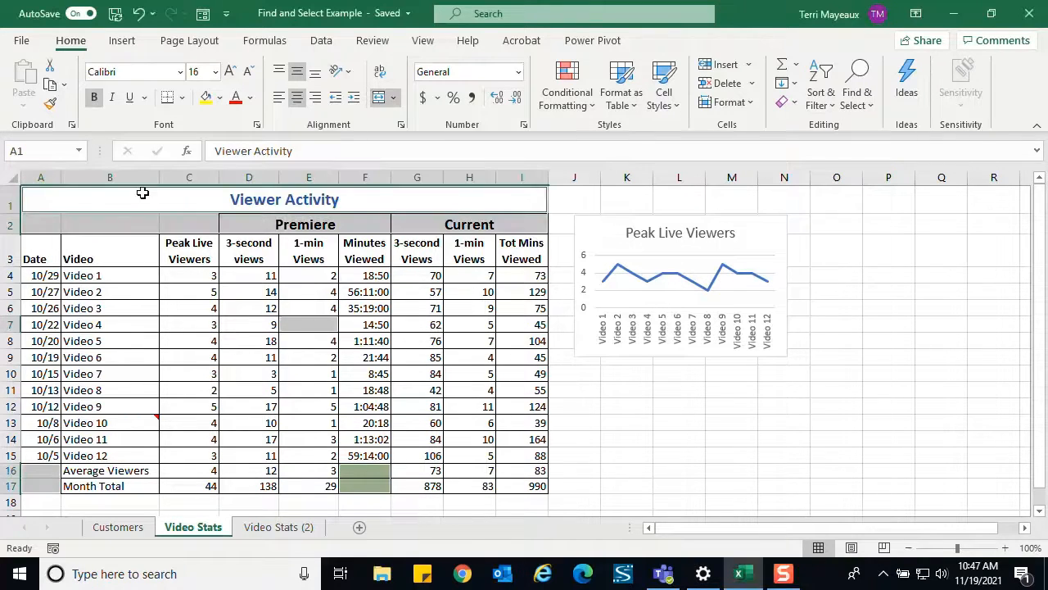
- From the Viewer Activity title in A1, use Go To Special to select the current region
click(157, 194)
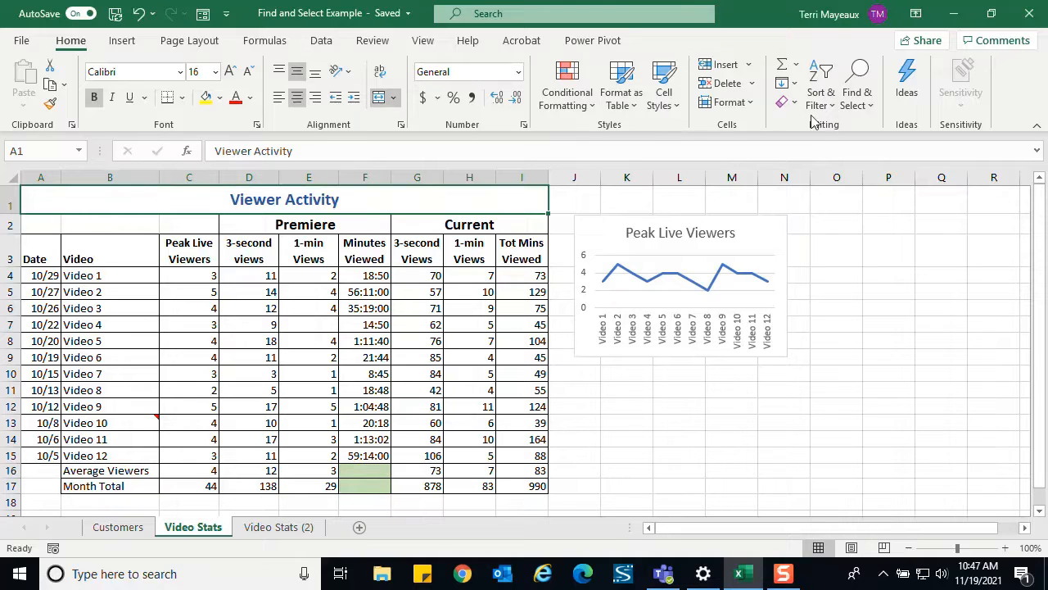
click(868, 110)
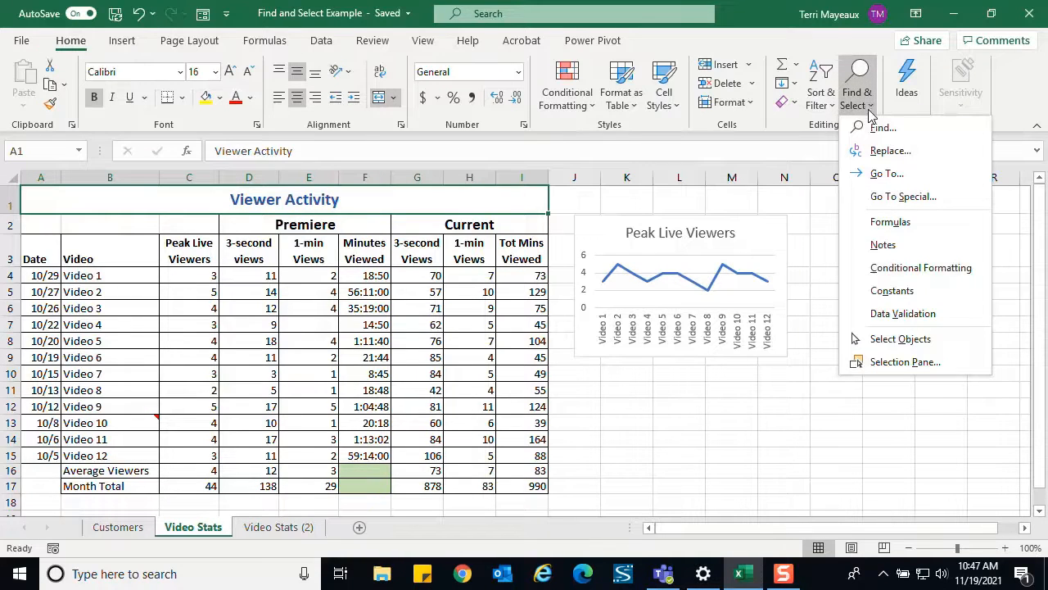
click(889, 197)
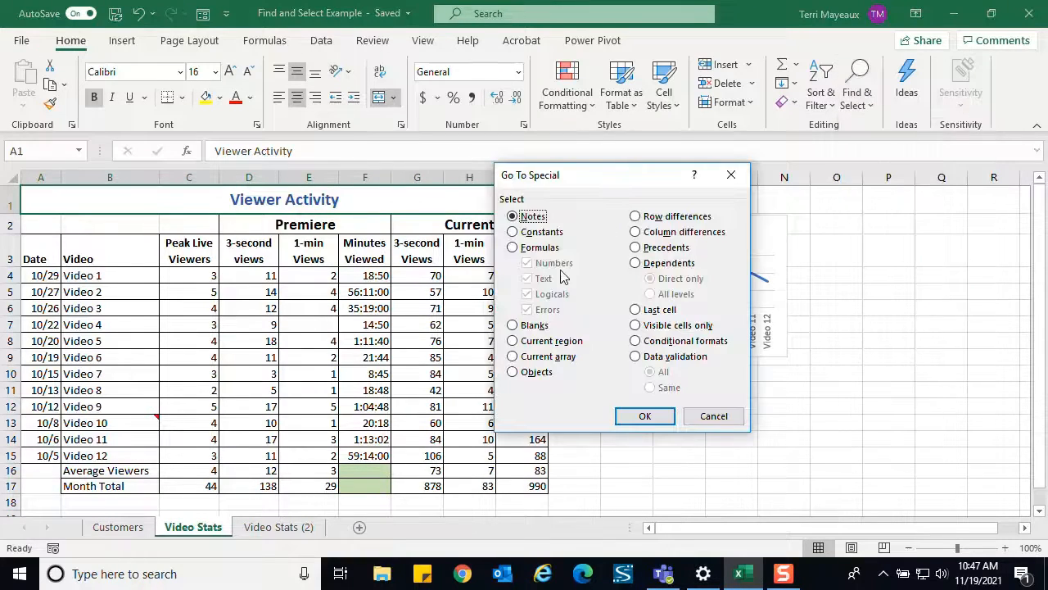
click(513, 342)
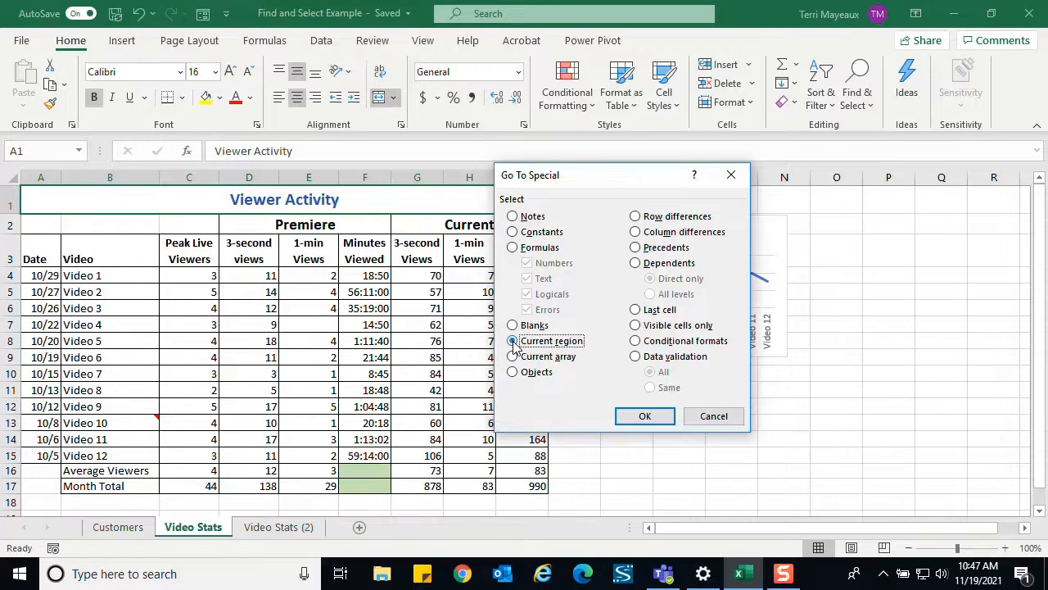
click(644, 416)
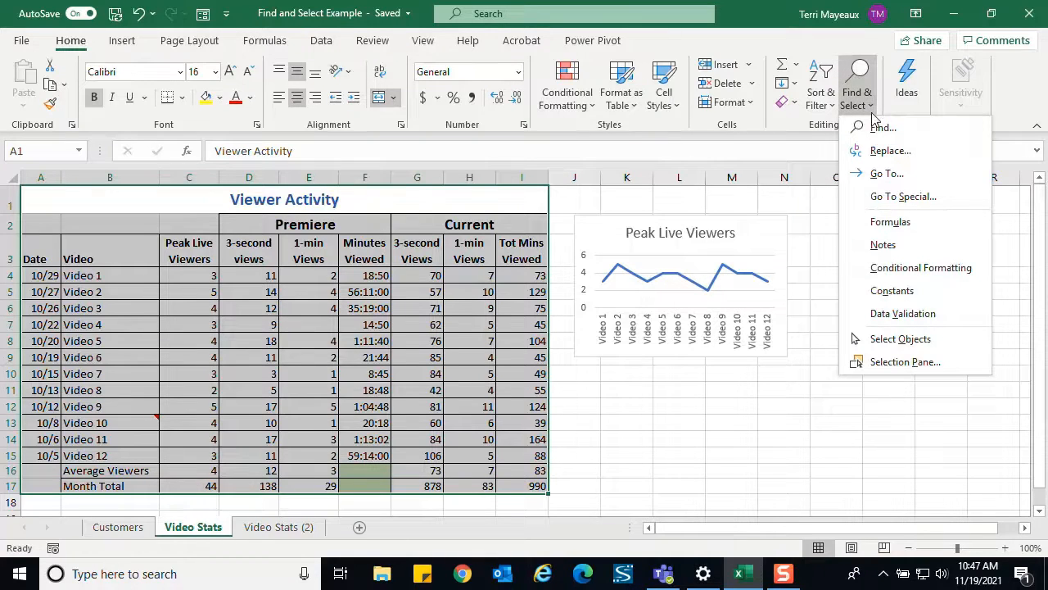
- Use Go To Special to select all objects on the Video Stats sheet
click(893, 197)
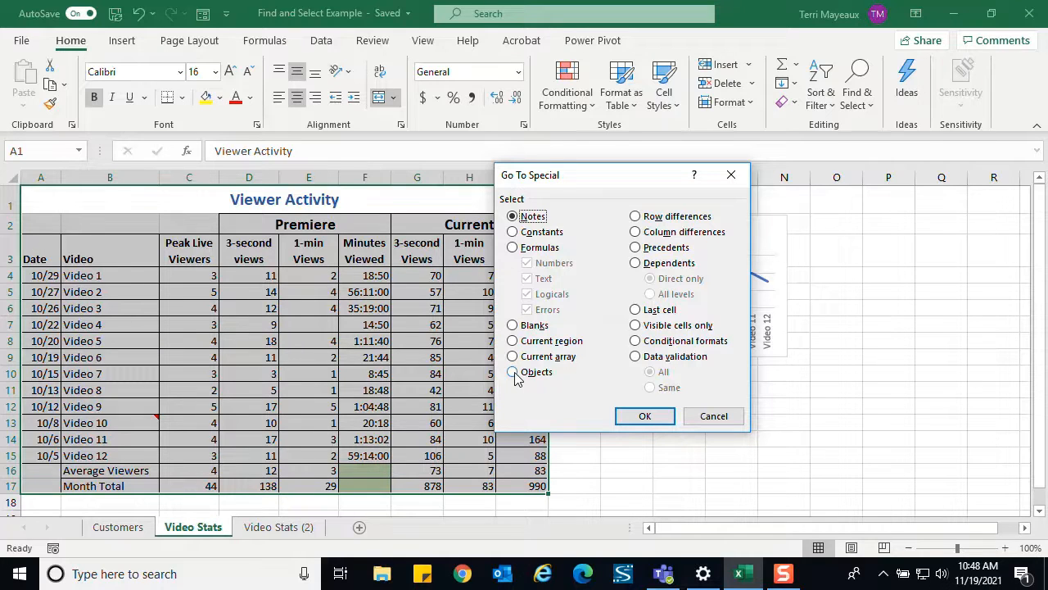
click(513, 372)
click(644, 416)
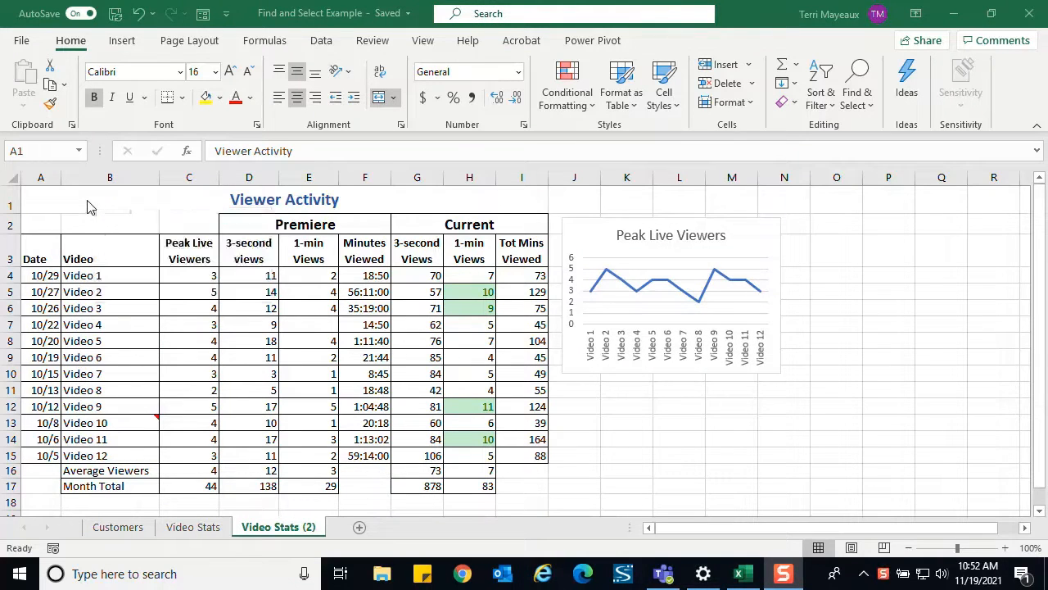
- From the Viewer Activity title in A1 on the Video Stats (2) sheet, use Go To Special to jump to the last cell
click(87, 200)
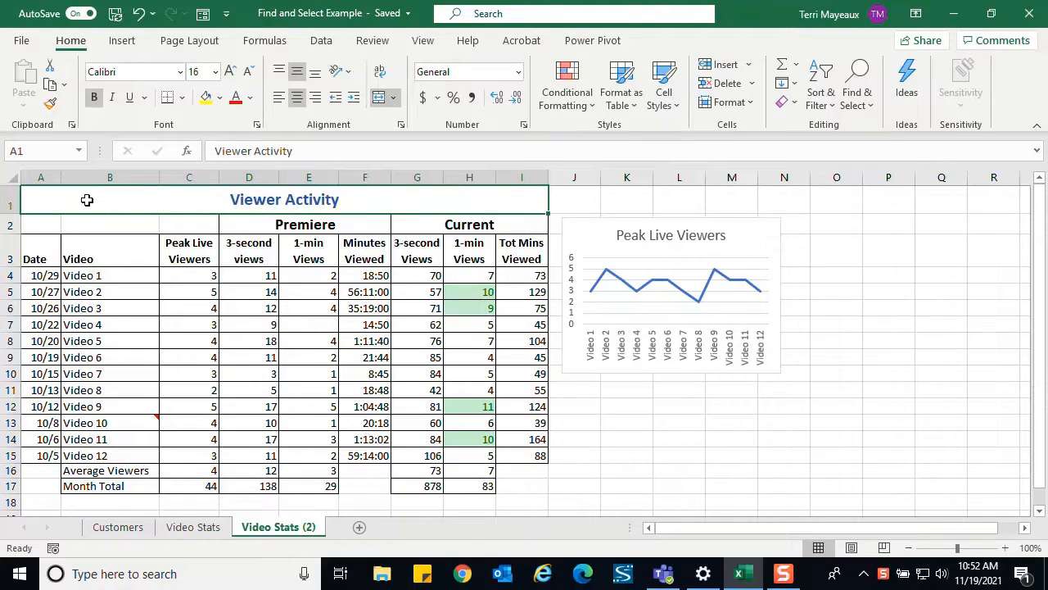
click(866, 112)
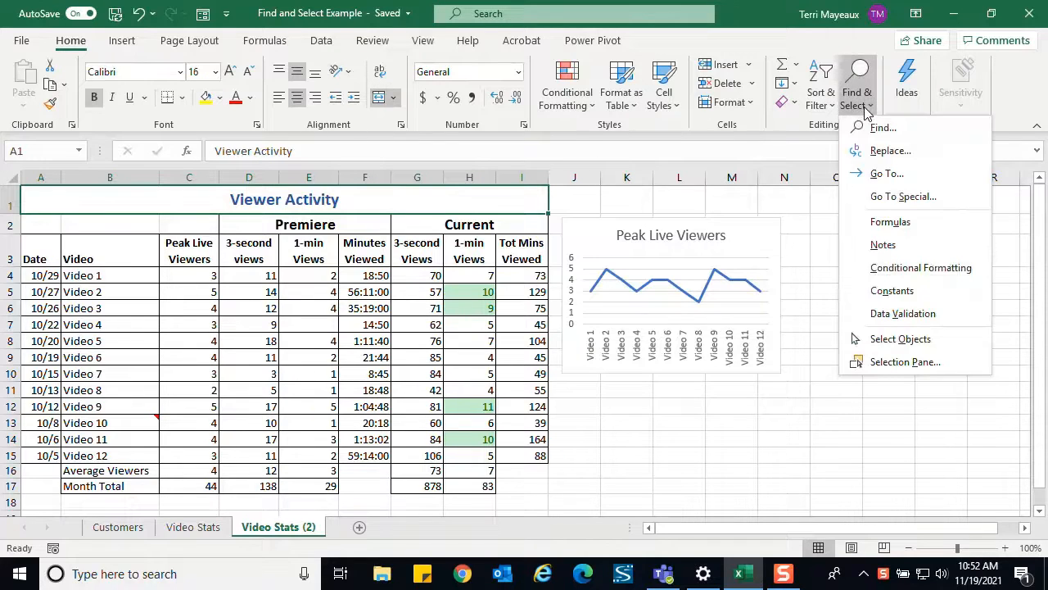
click(891, 200)
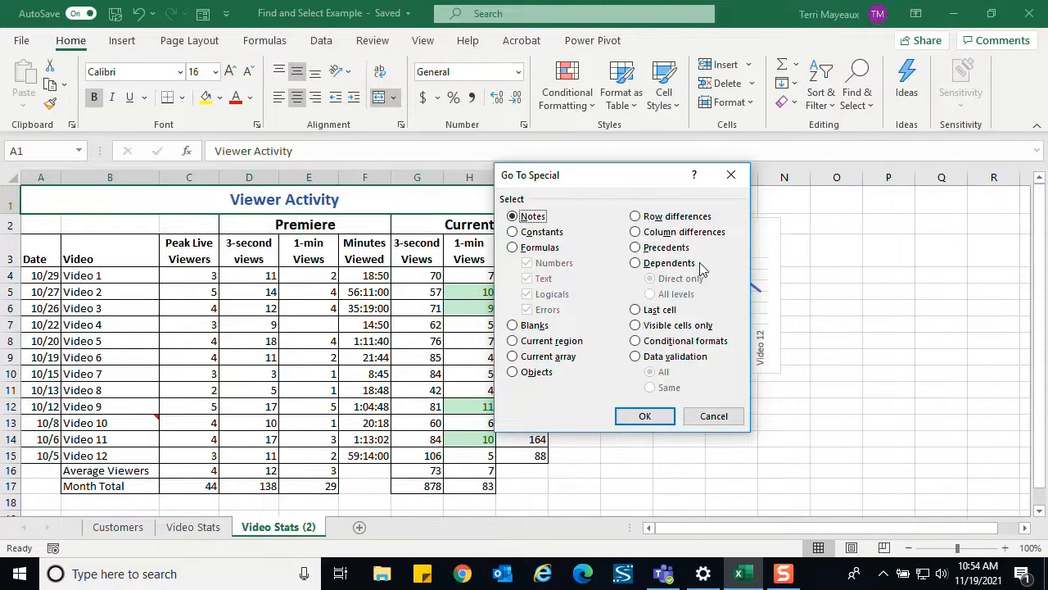
click(636, 310)
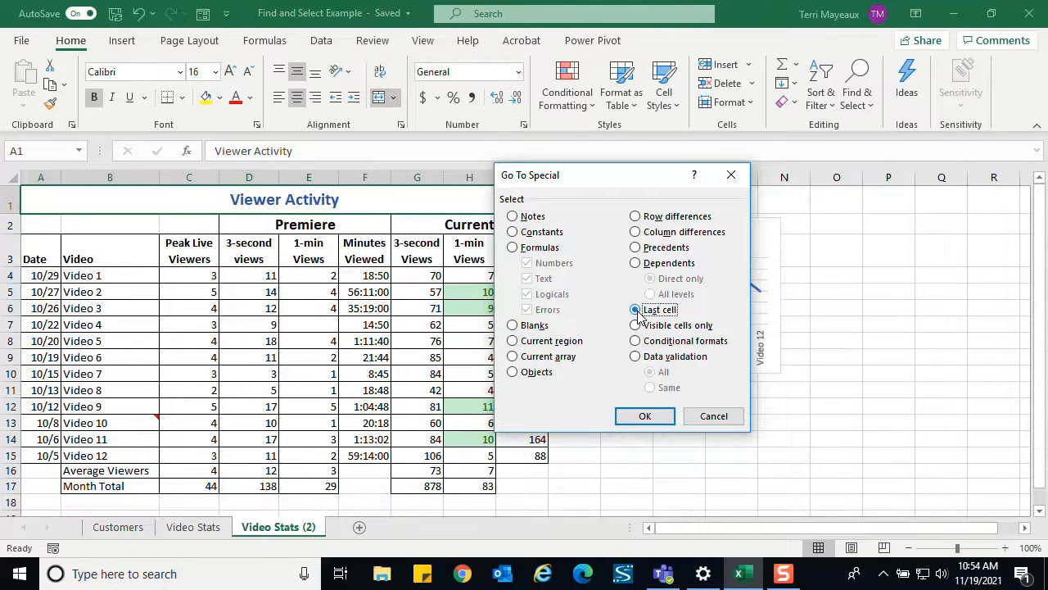
click(647, 417)
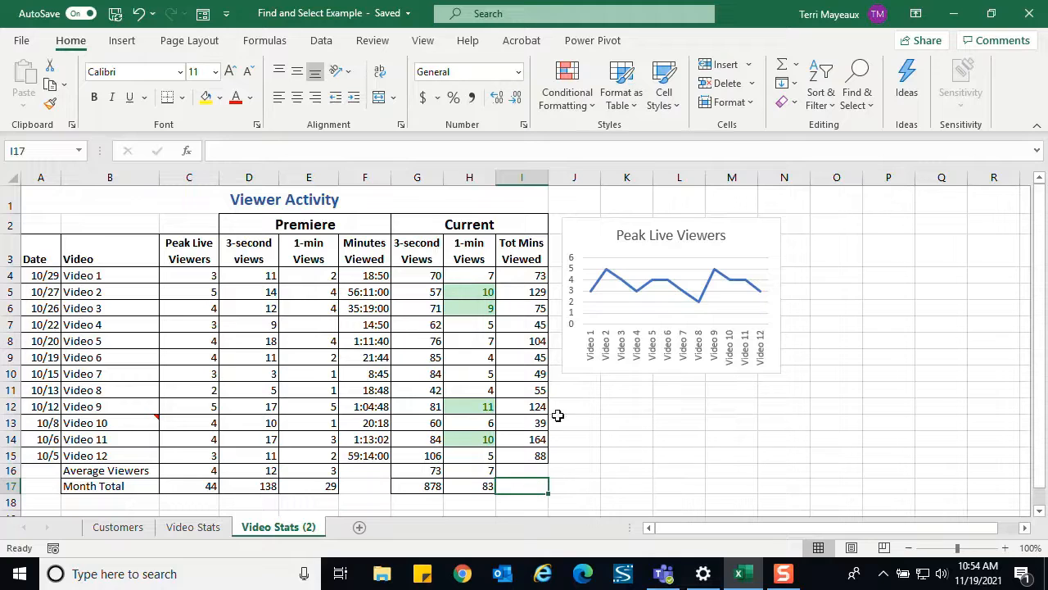
- Use Go To Special to select all cells with conditional formats, and clear that selection by selecting the empty cell K12
click(871, 115)
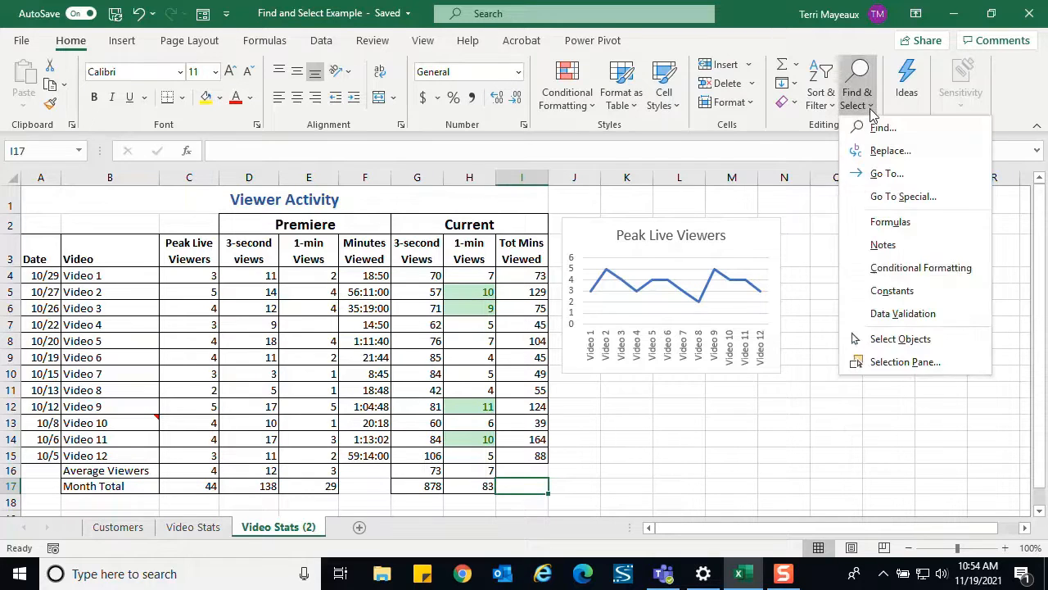
click(887, 202)
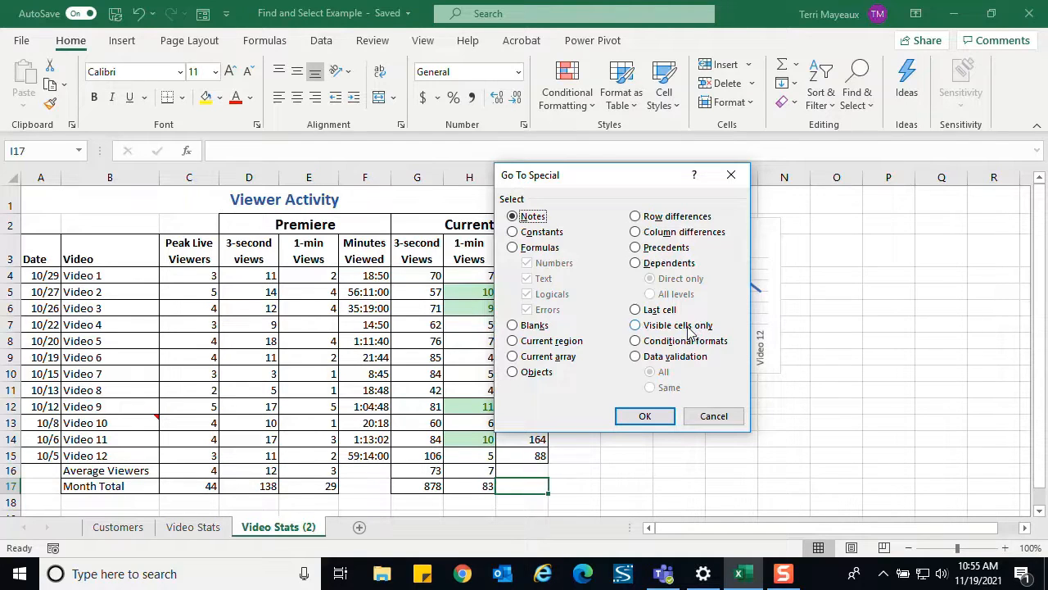
click(636, 342)
click(645, 417)
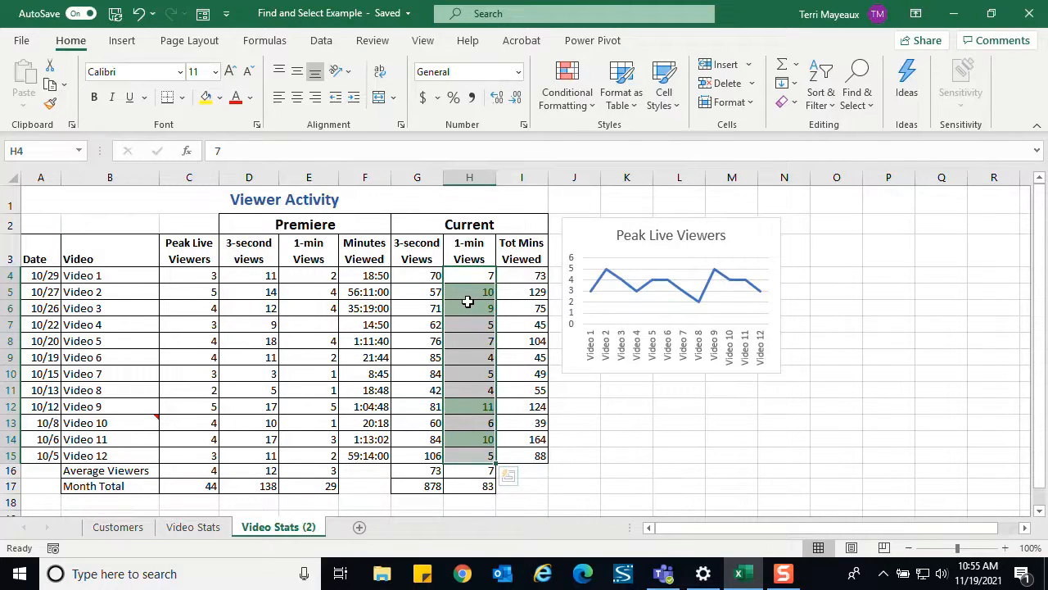
click(627, 409)
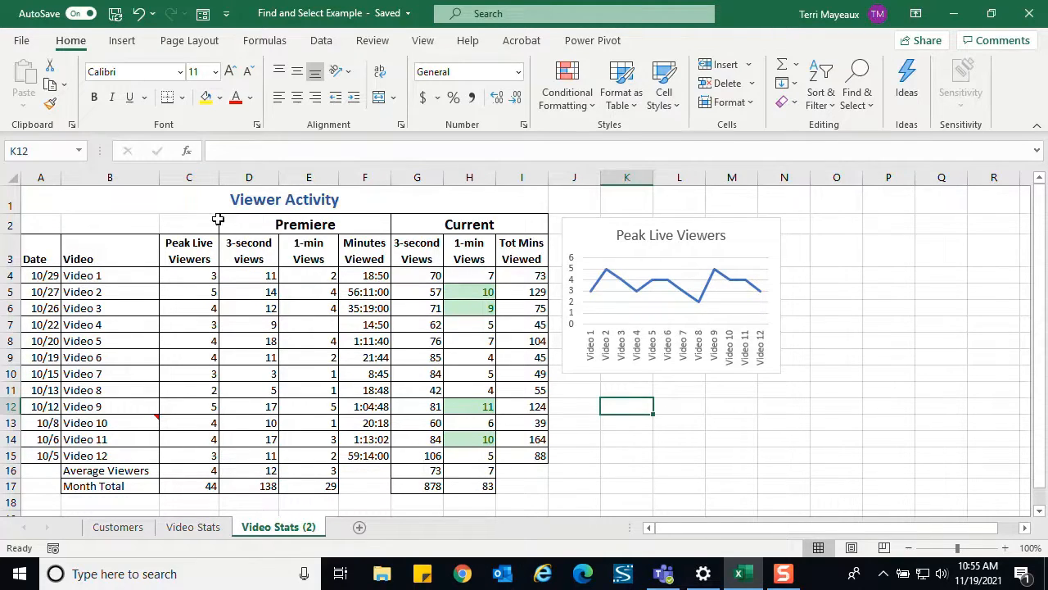
- From the Viewer Activity title in A1, use Go To Special to select all cells with data validation, using the All option
click(197, 206)
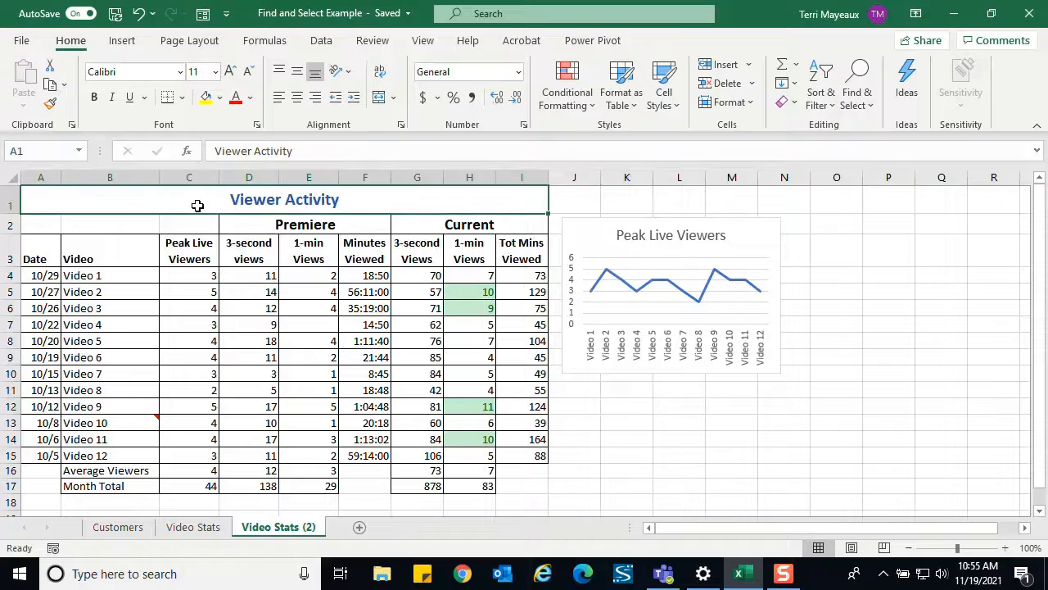
click(873, 111)
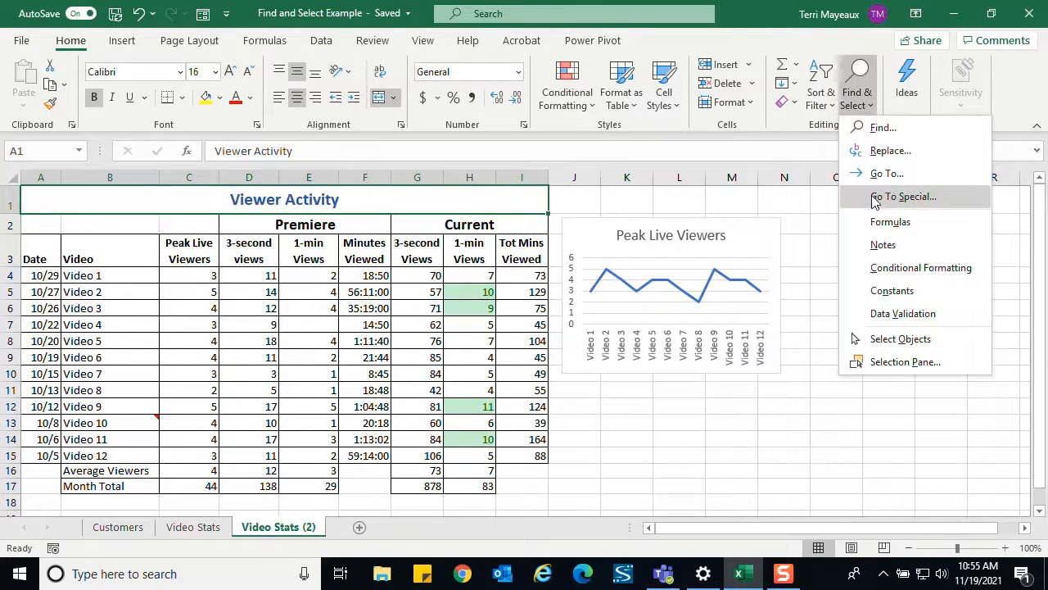
click(871, 194)
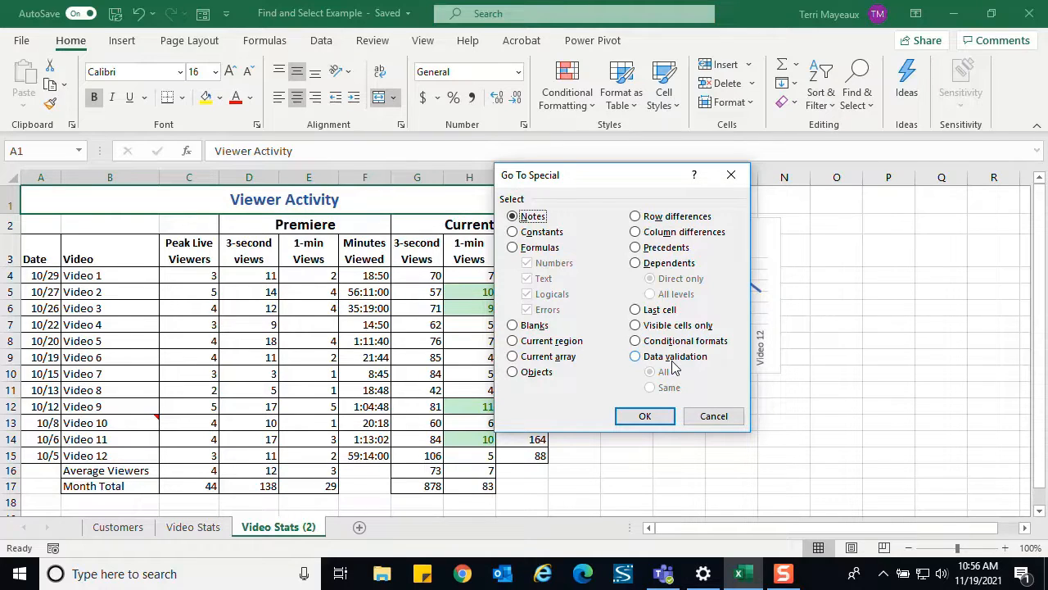
click(637, 358)
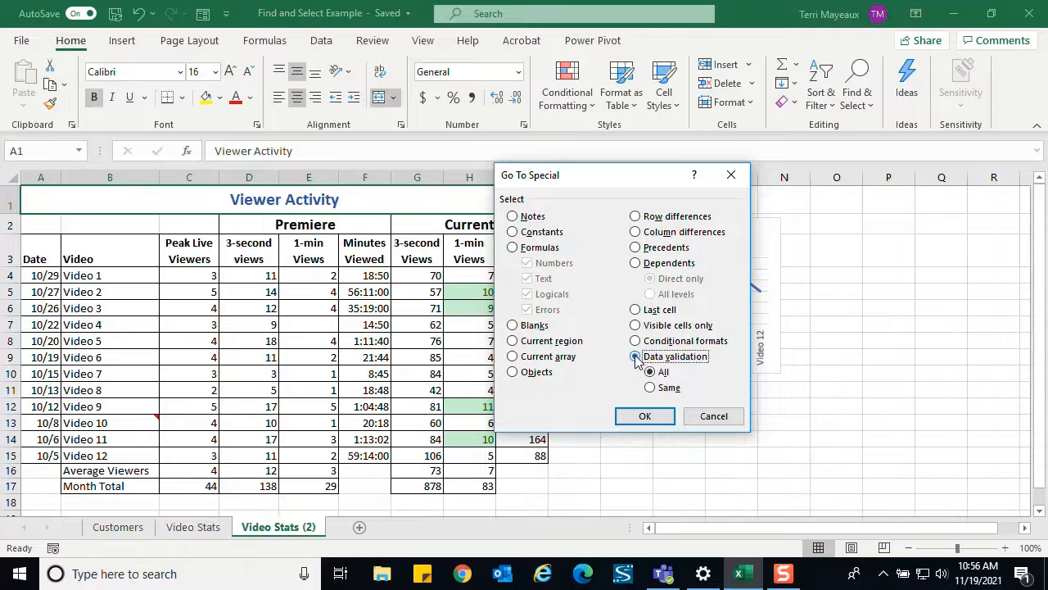
click(646, 415)
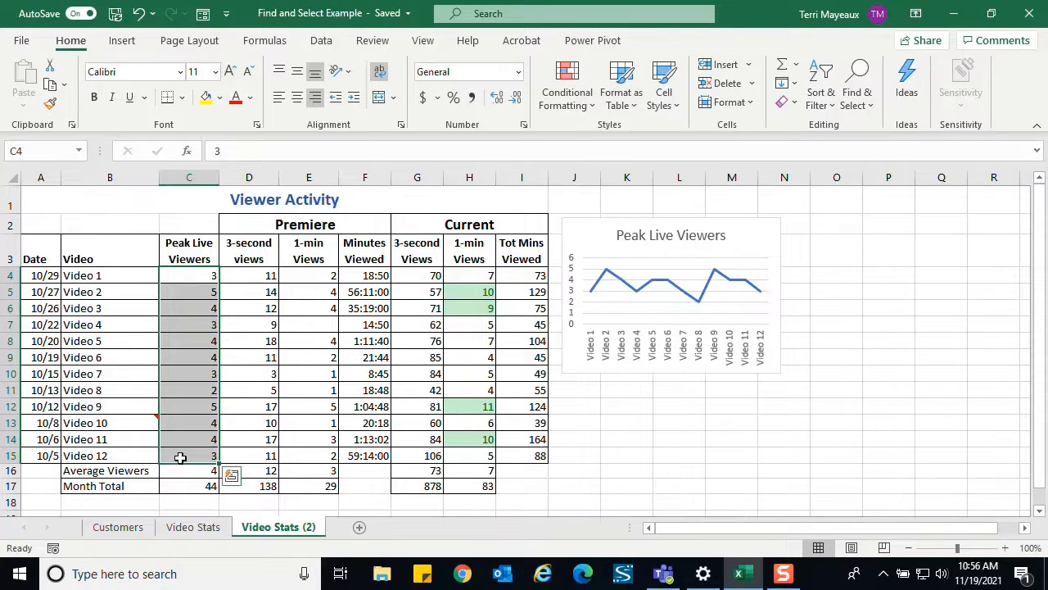
click(128, 205)
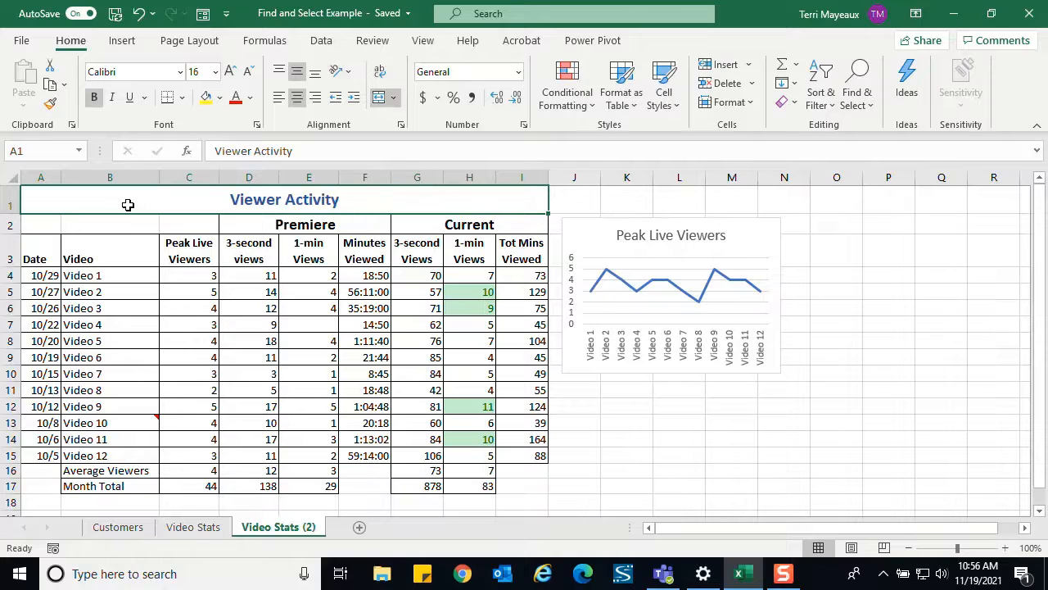
click(874, 114)
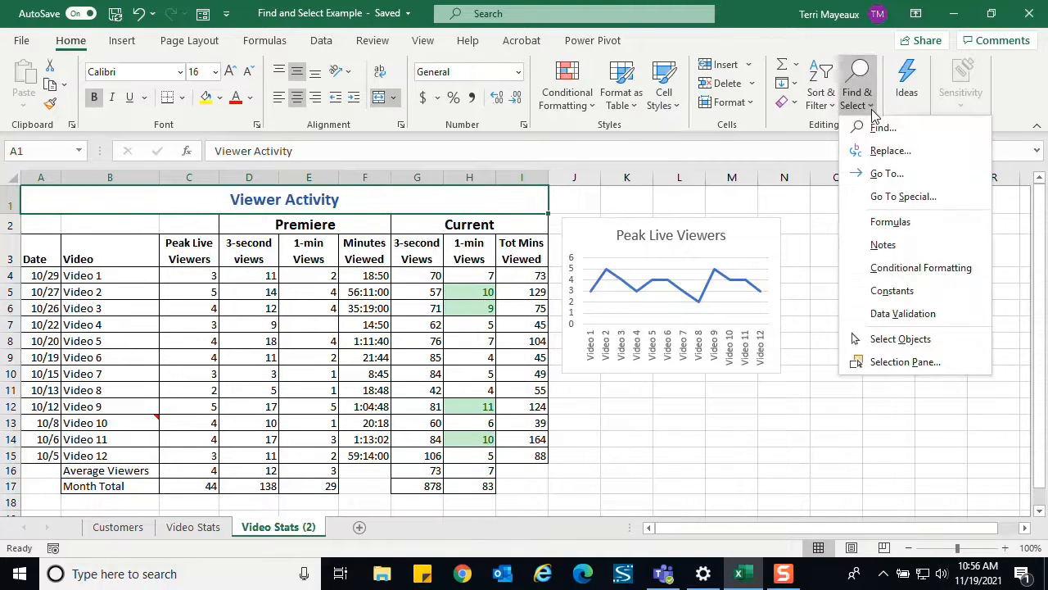
click(878, 197)
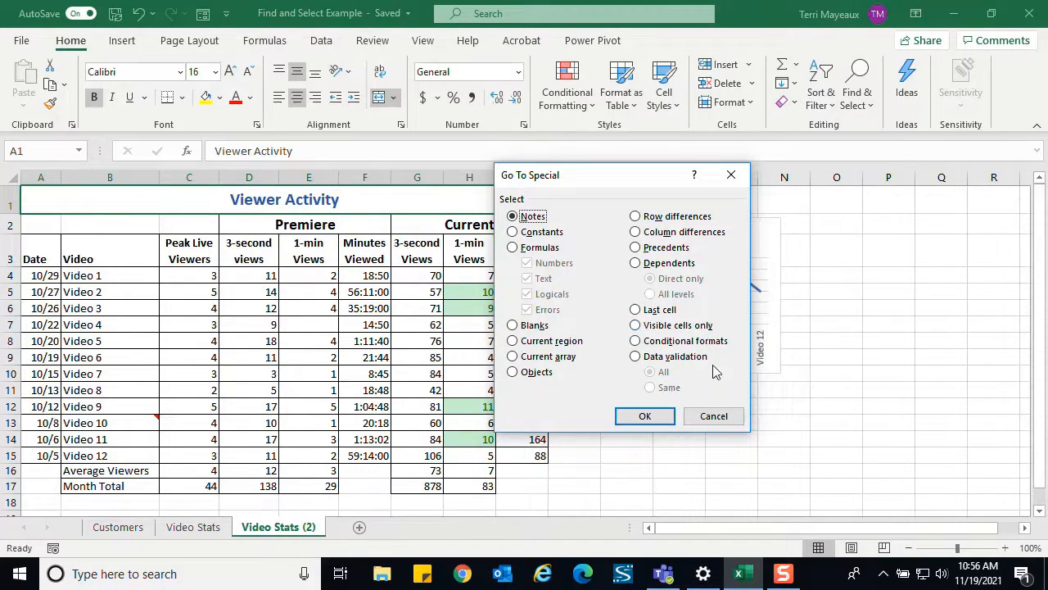
click(713, 416)
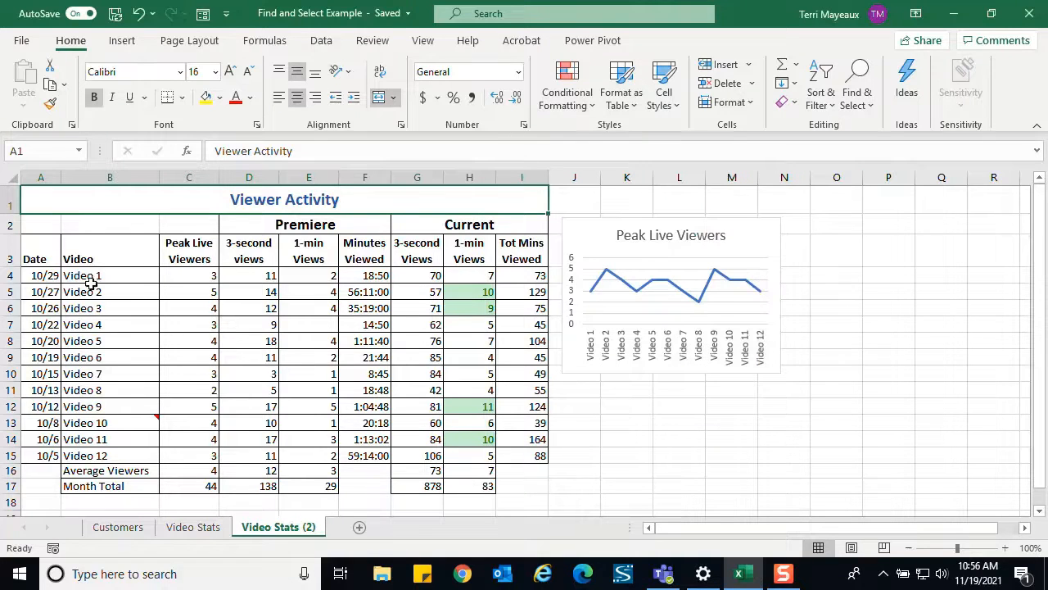
- Hide rows 5, 10 and 15 of the Viewer Activity table
click(35, 278)
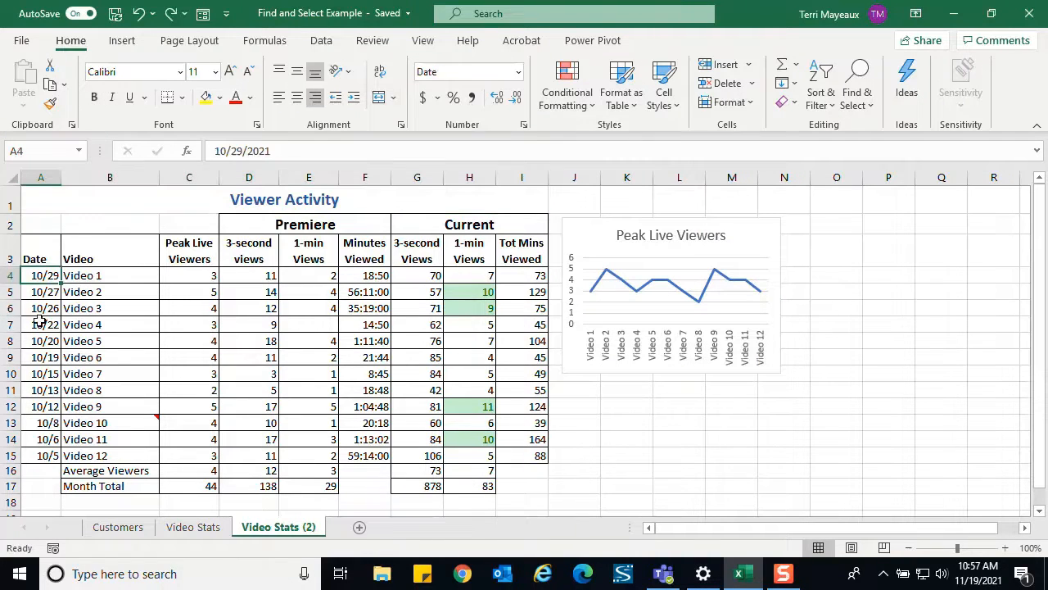
right_click(10, 292)
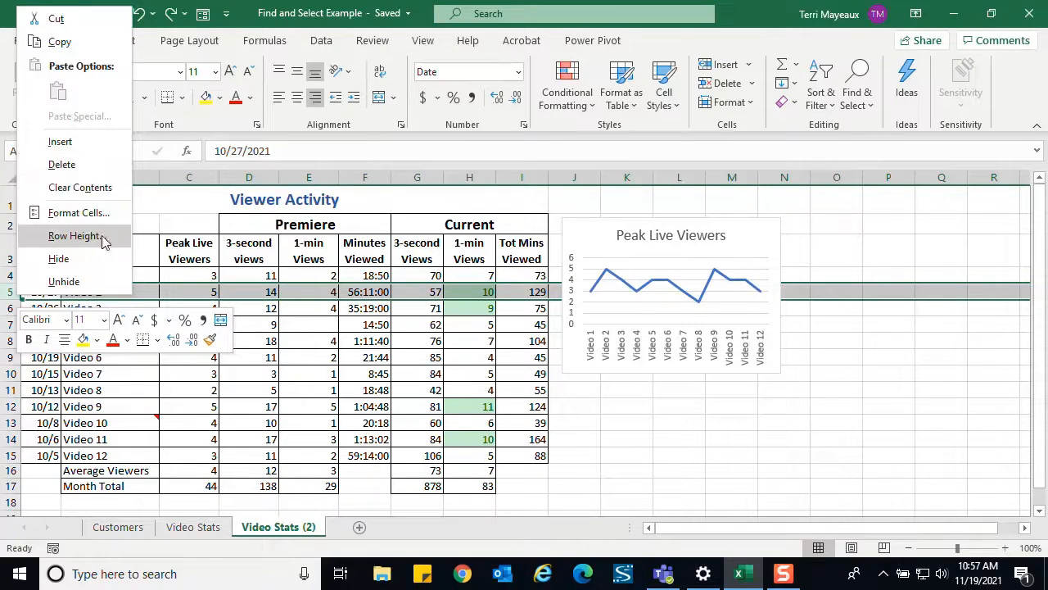
click(90, 258)
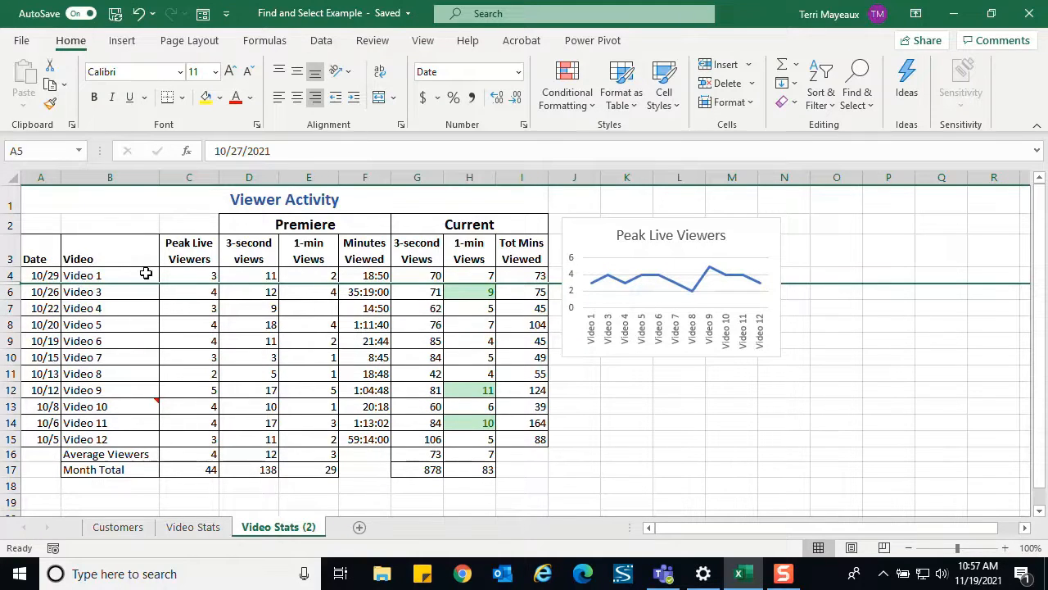
right_click(10, 357)
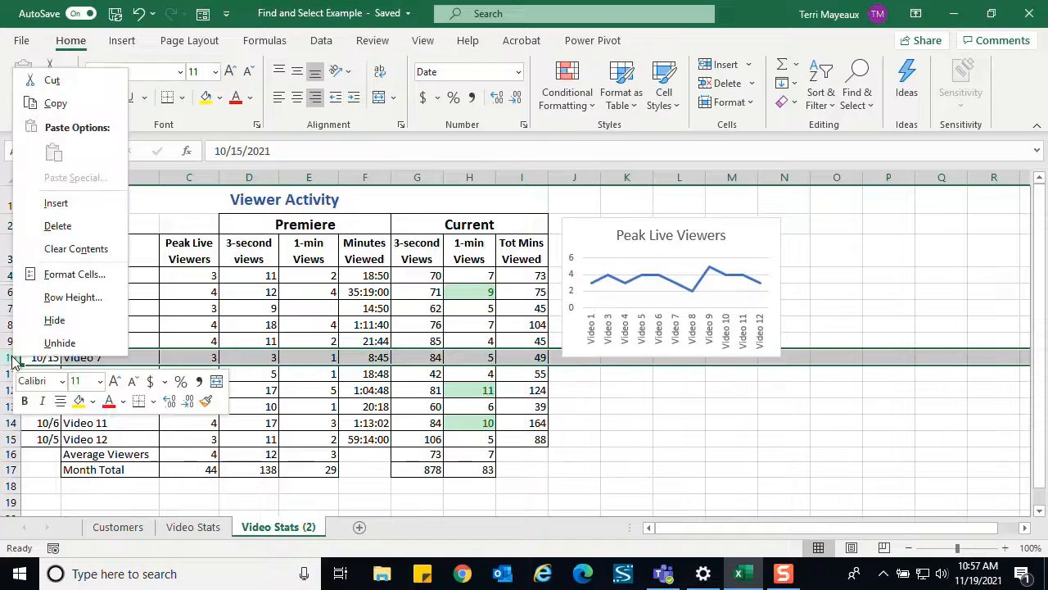
click(61, 323)
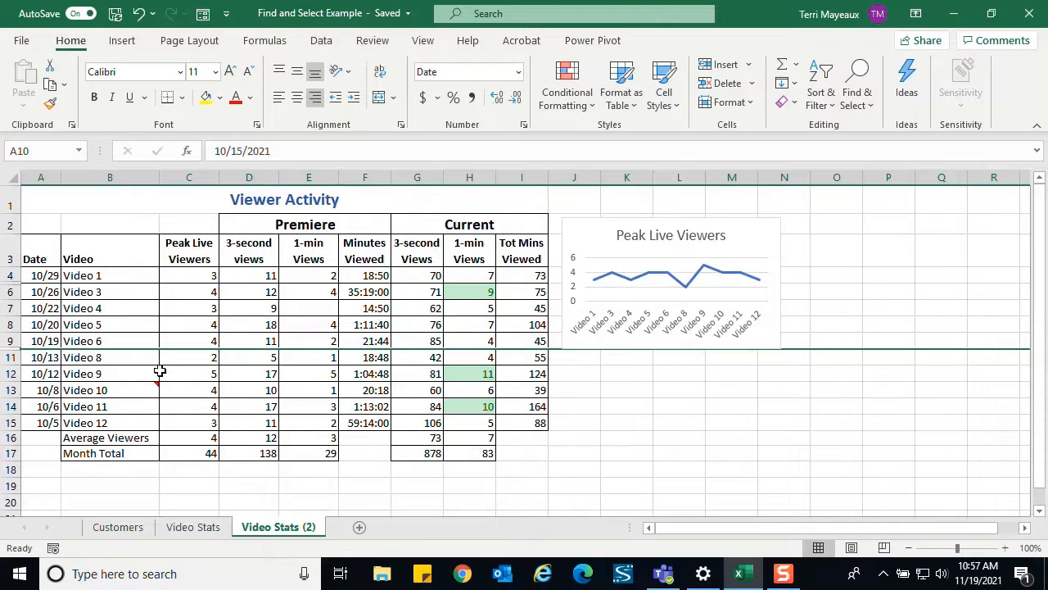
right_click(12, 423)
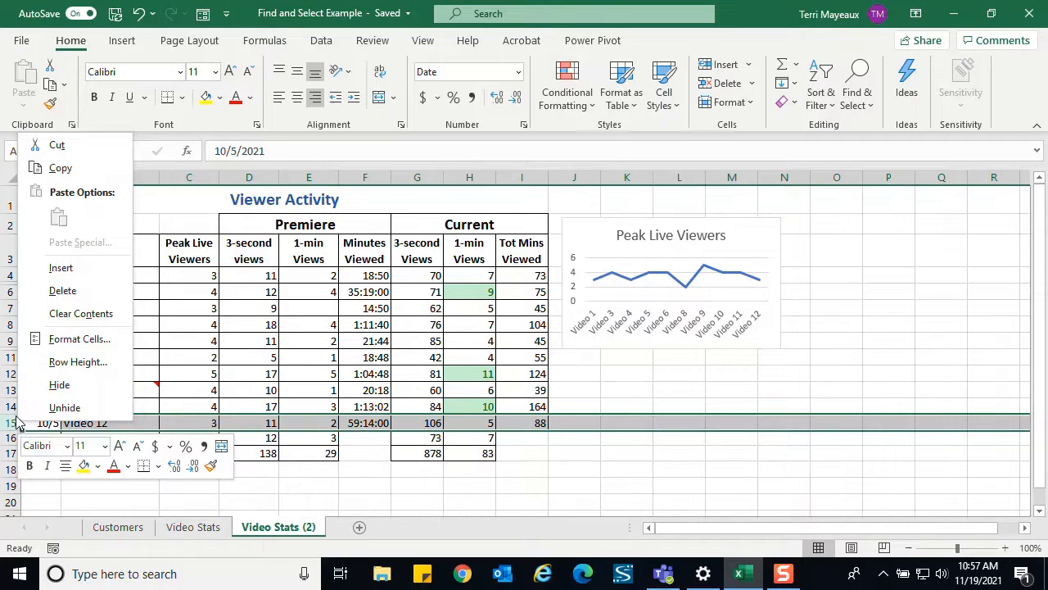
click(57, 385)
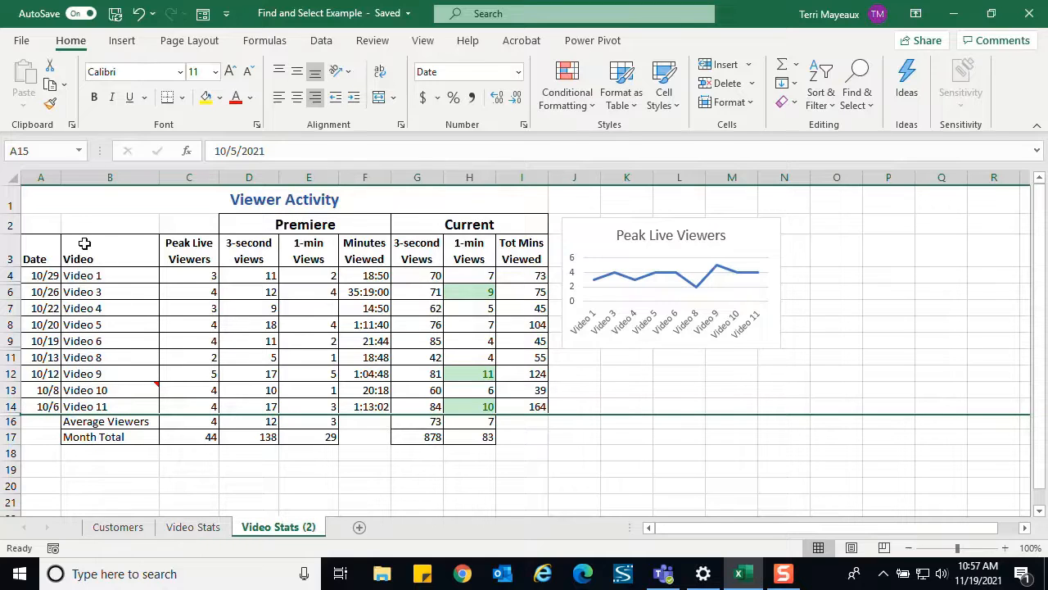
- Try copying the Viewer Activity table A1:I17 with its hidden rows to A19, and check which rows the pasted copy contains
drag(66, 206, 471, 431)
key(ctrl+c)
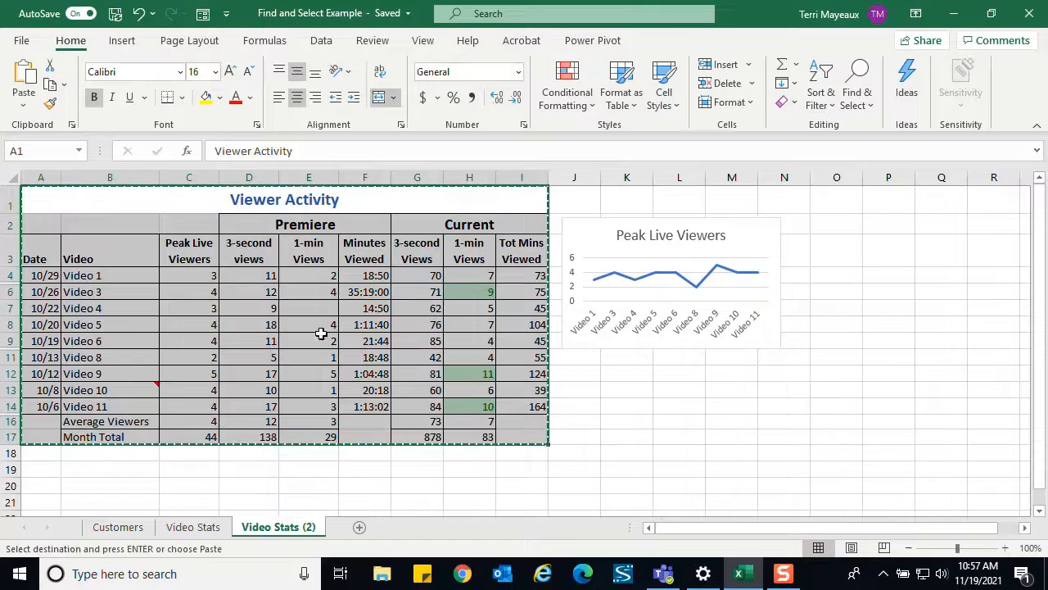
click(47, 470)
key(ctrl+v)
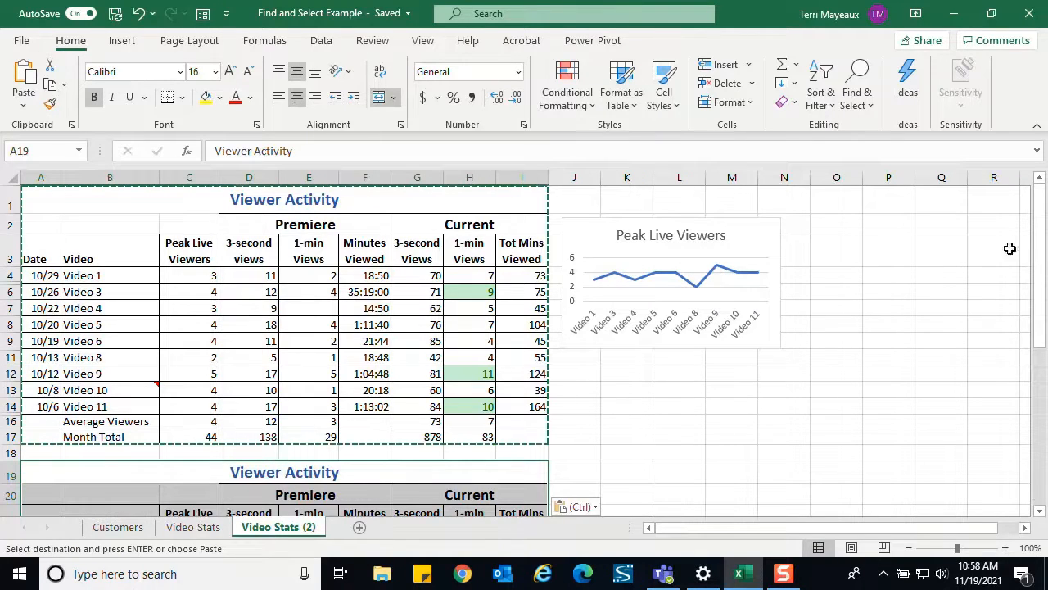
drag(1042, 241, 1041, 270)
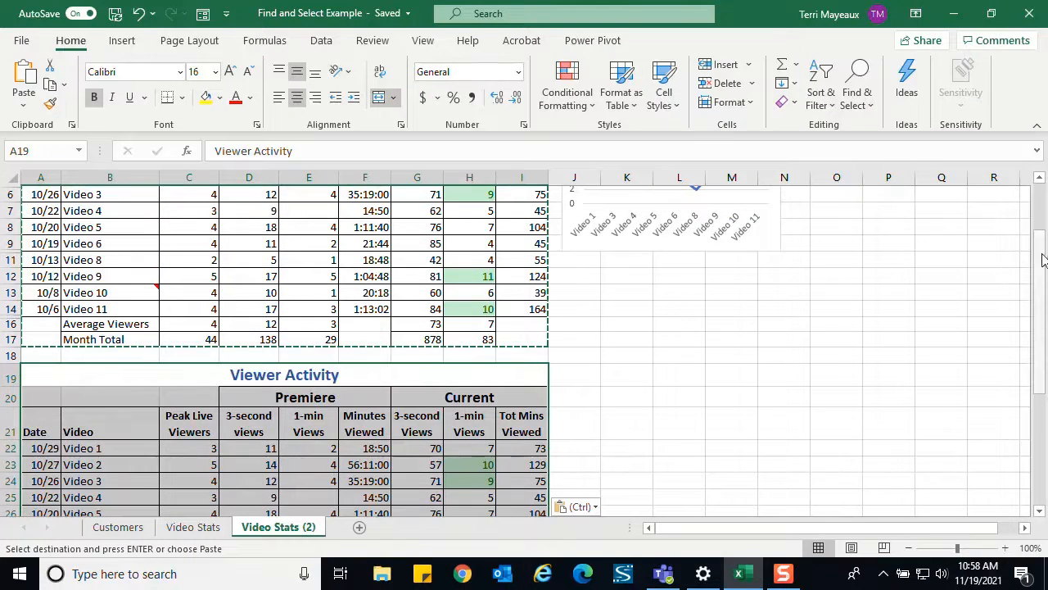
drag(1040, 259, 1038, 245)
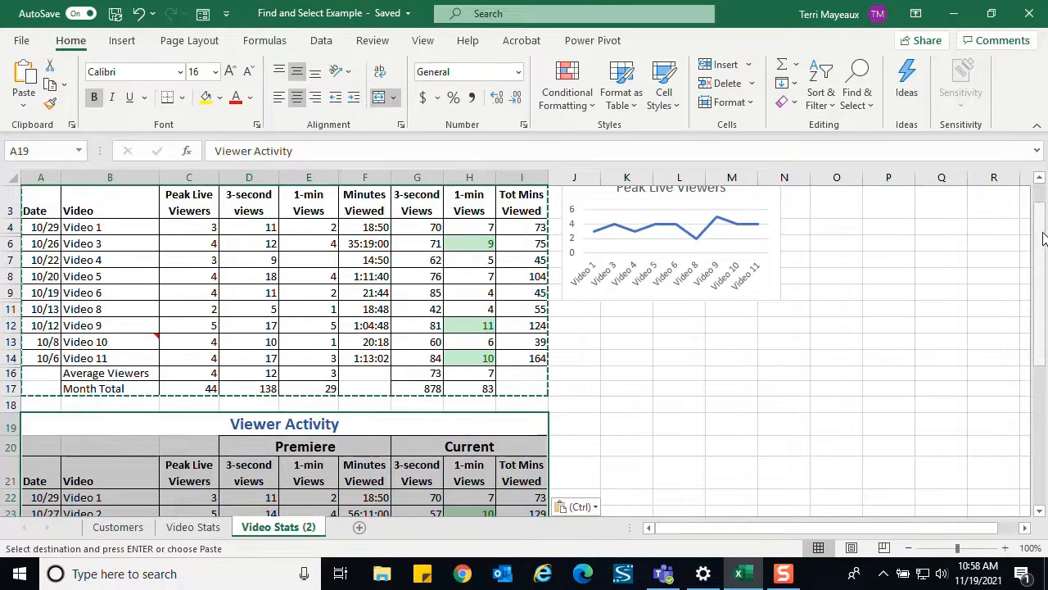
drag(1039, 233, 1042, 282)
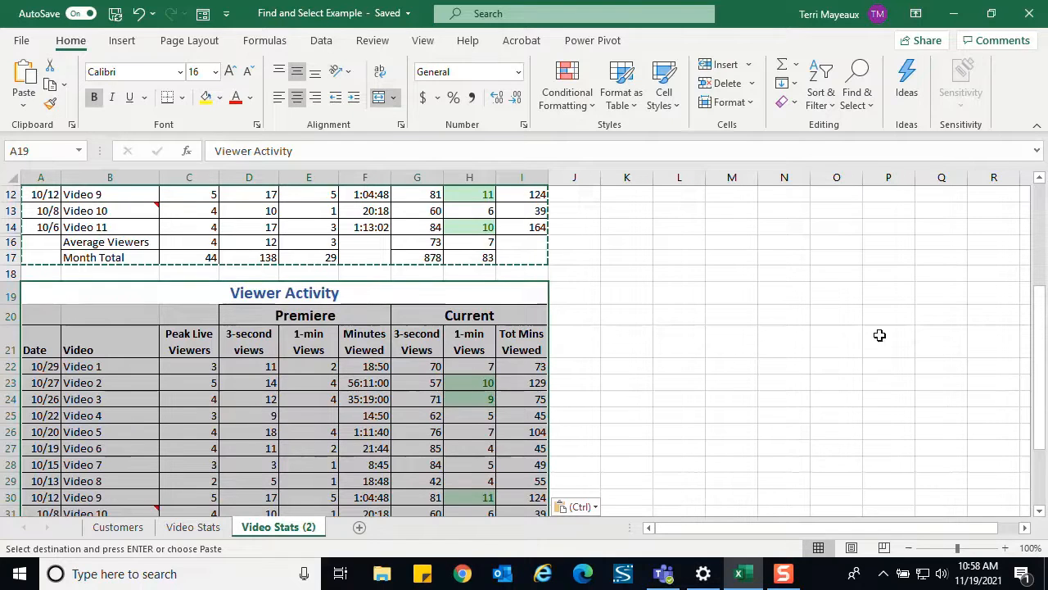
drag(1041, 310, 1016, 358)
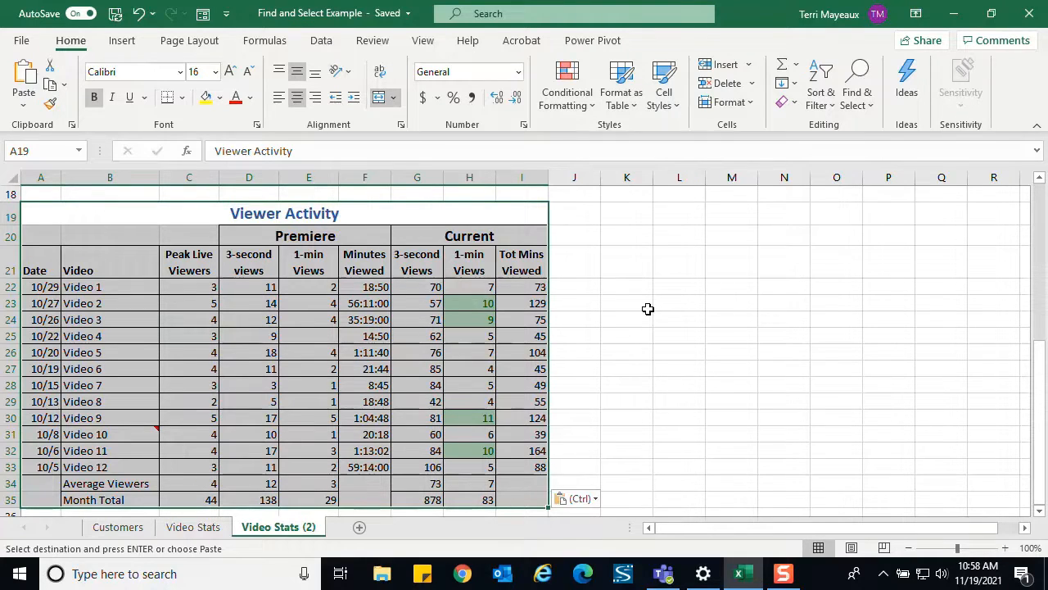
- Undo the paste of the Viewer Activity table at A19, and return to the original table
click(141, 20)
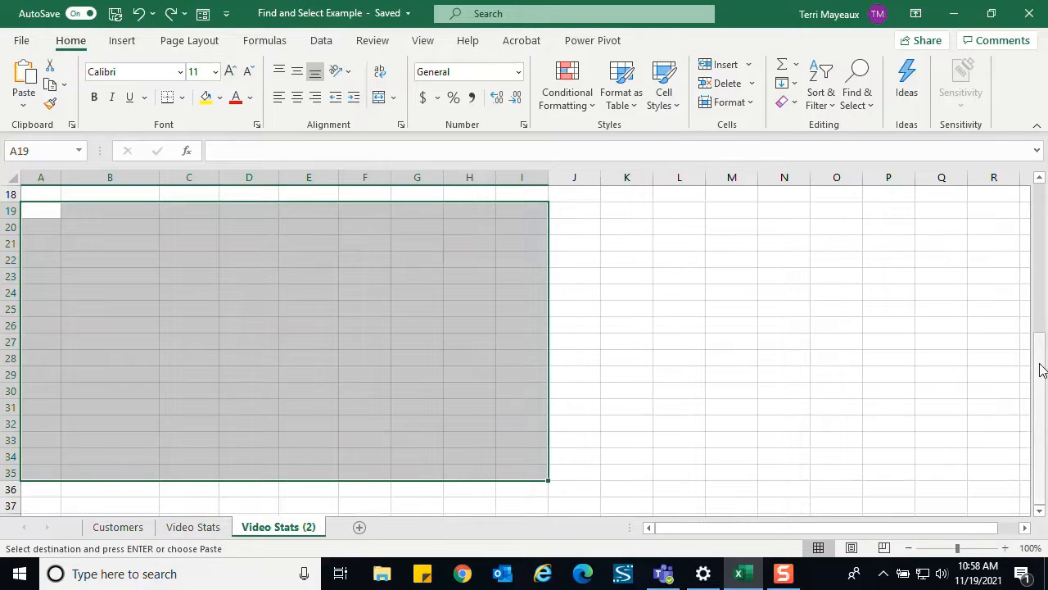
drag(1042, 369, 1040, 326)
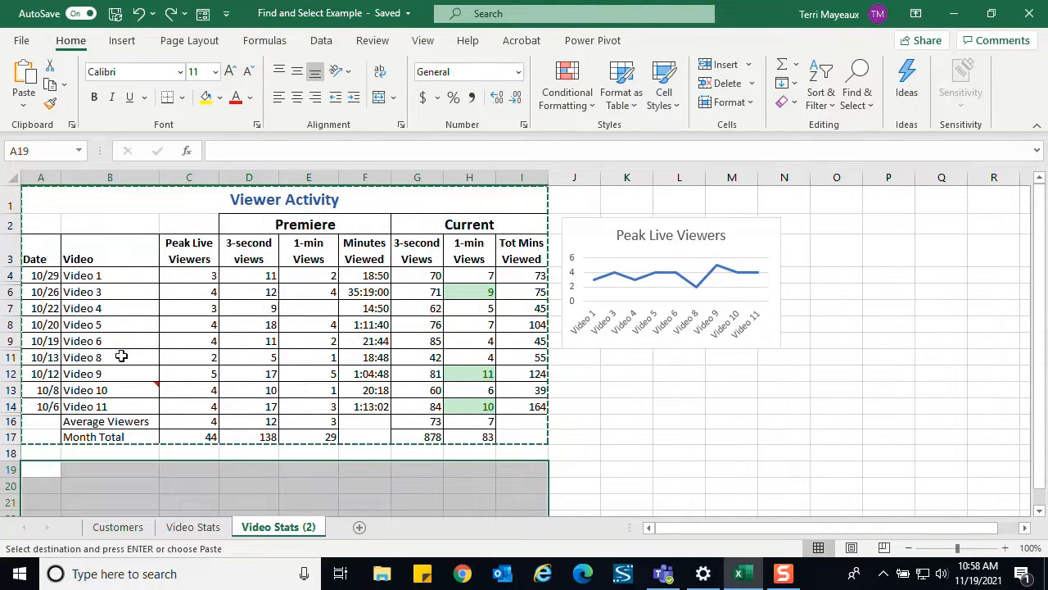
- Select the Viewer Activity table A1:I17 and use Go To Special to limit the selection to visible cells only
mouse_move(125, 395)
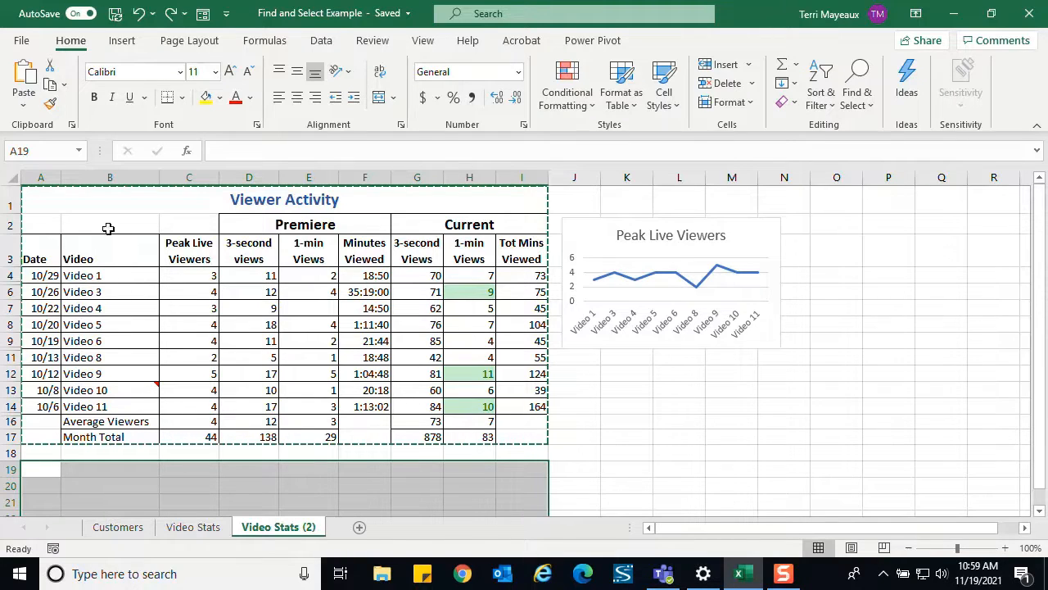
drag(54, 204, 503, 431)
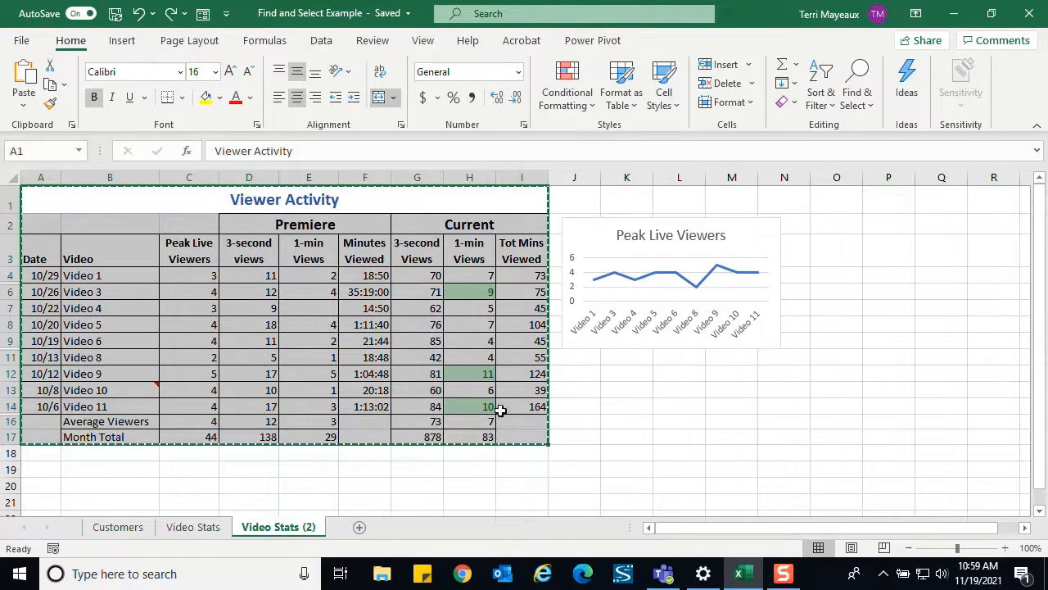
click(871, 115)
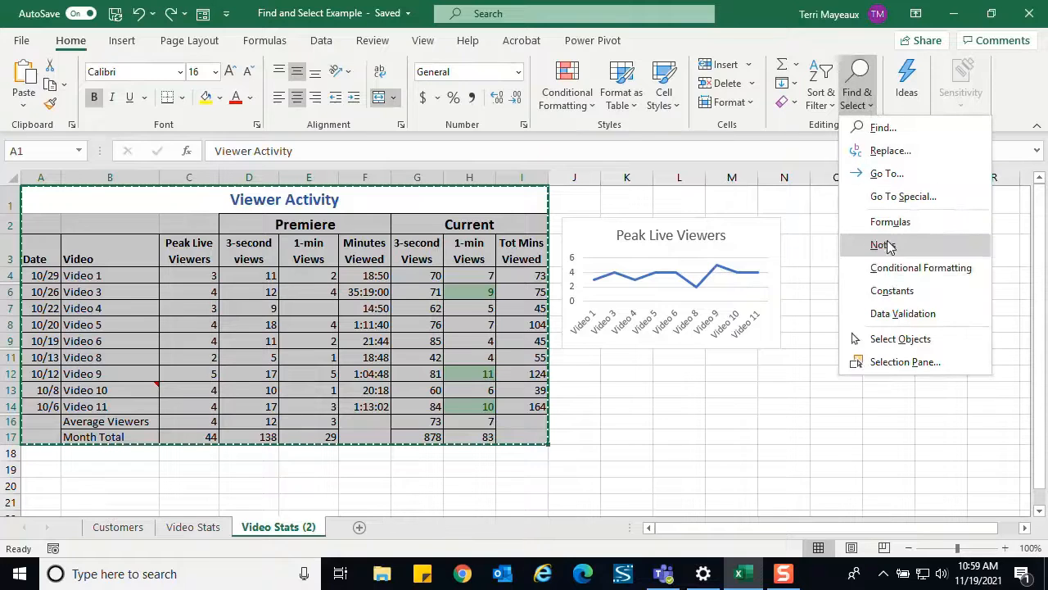
click(901, 197)
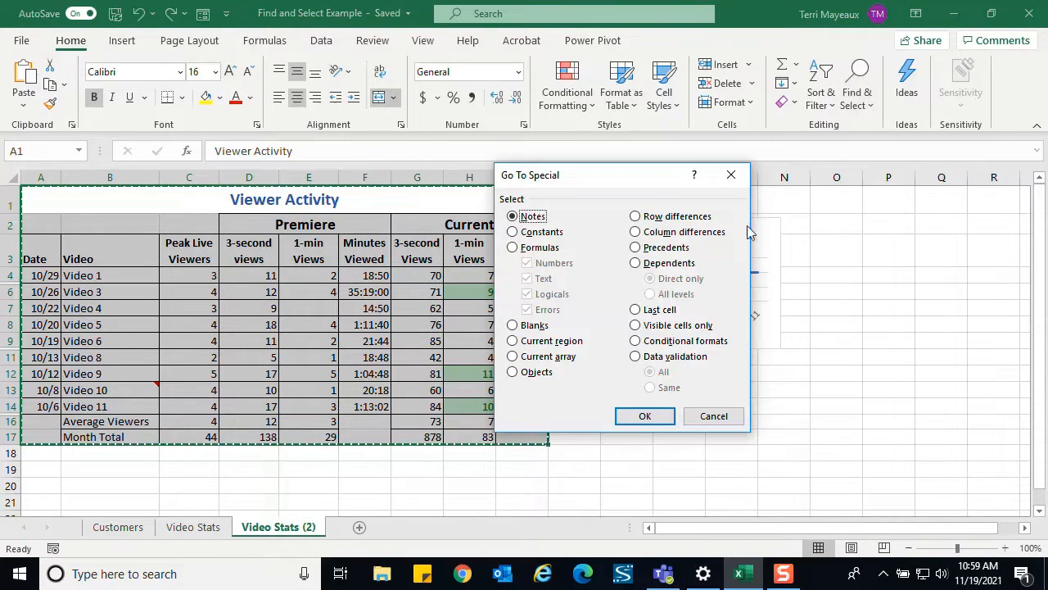
click(692, 328)
click(646, 416)
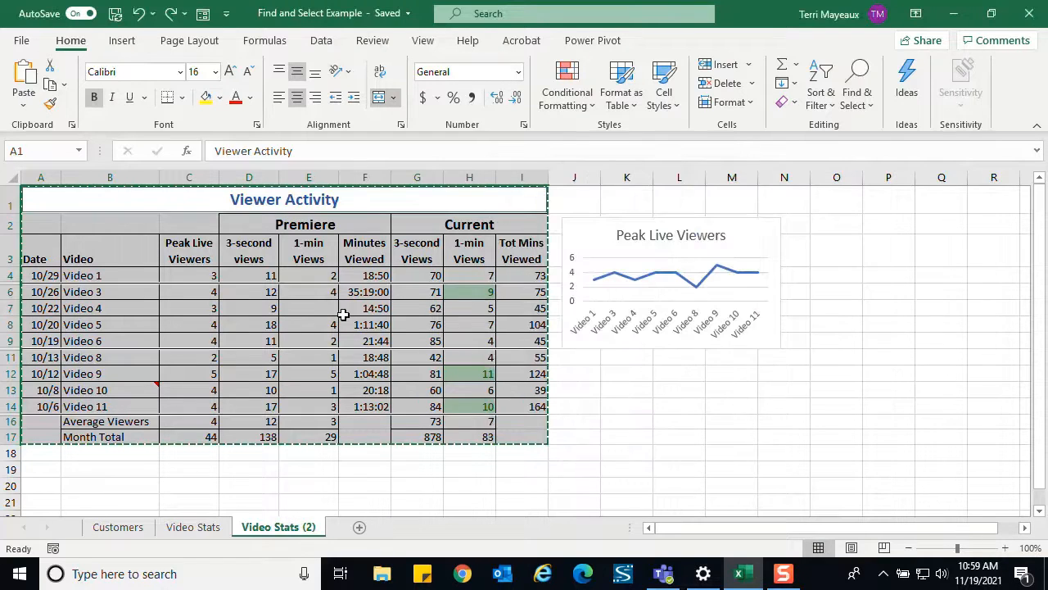
- Copy the visible cells of the Viewer Activity table to A19, and check which rows the pasted copy contains
key(ctrl+c)
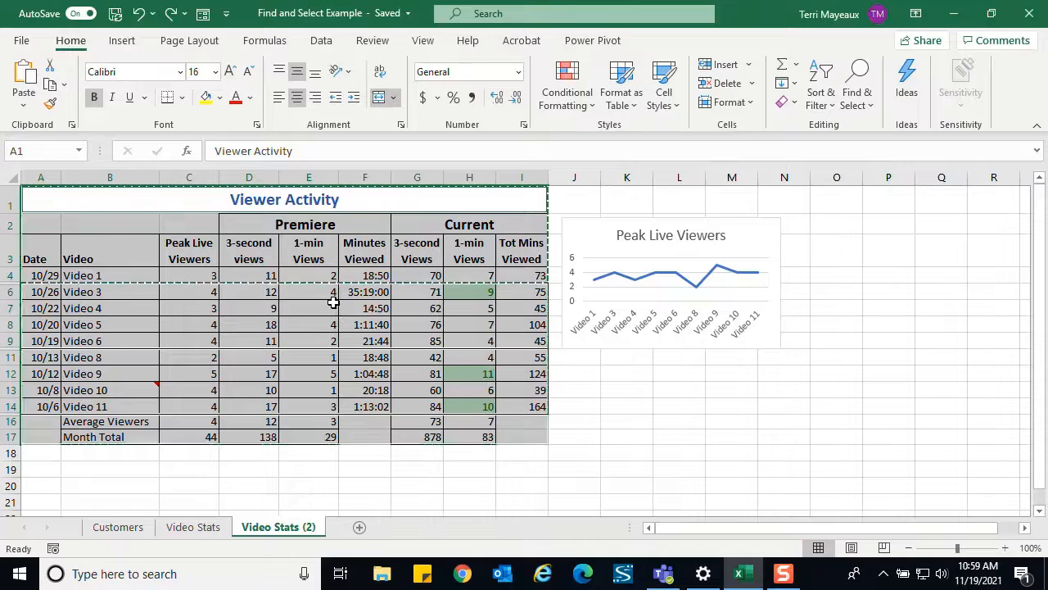
click(47, 470)
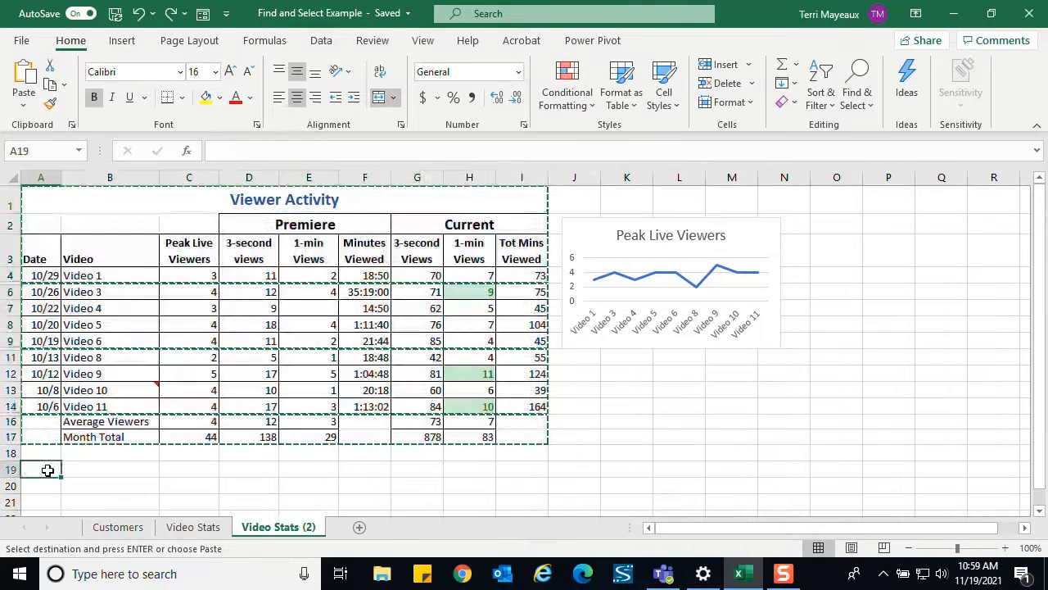
key(ctrl+v)
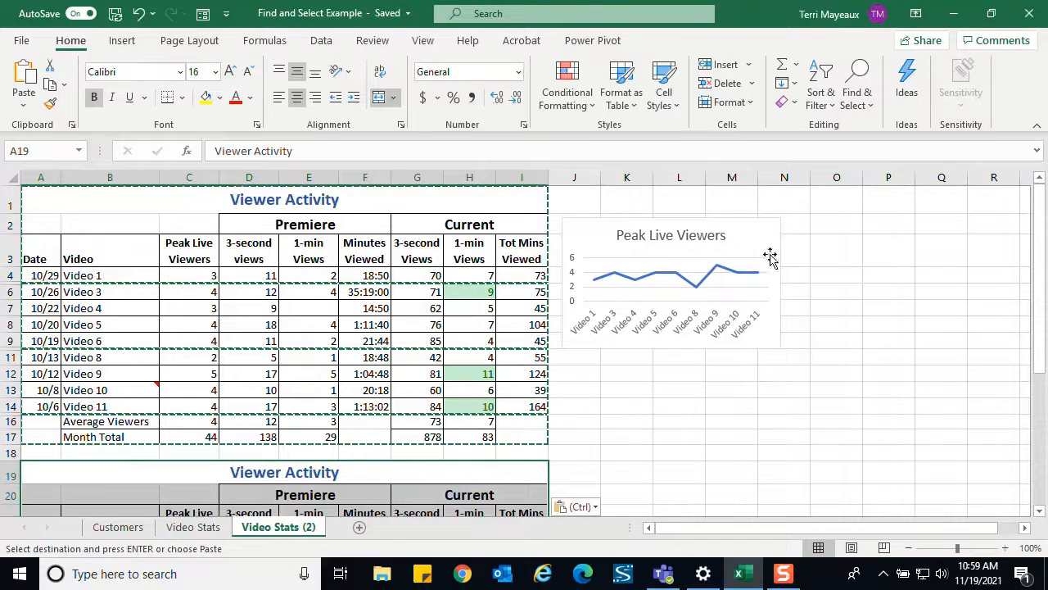
drag(1045, 211, 1037, 352)
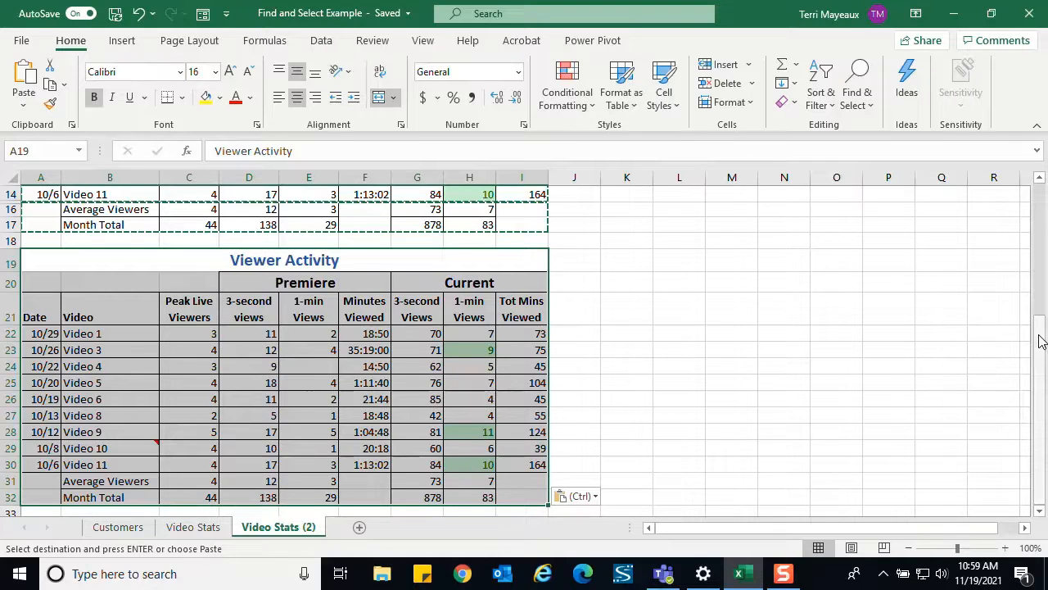
drag(1037, 339, 1035, 195)
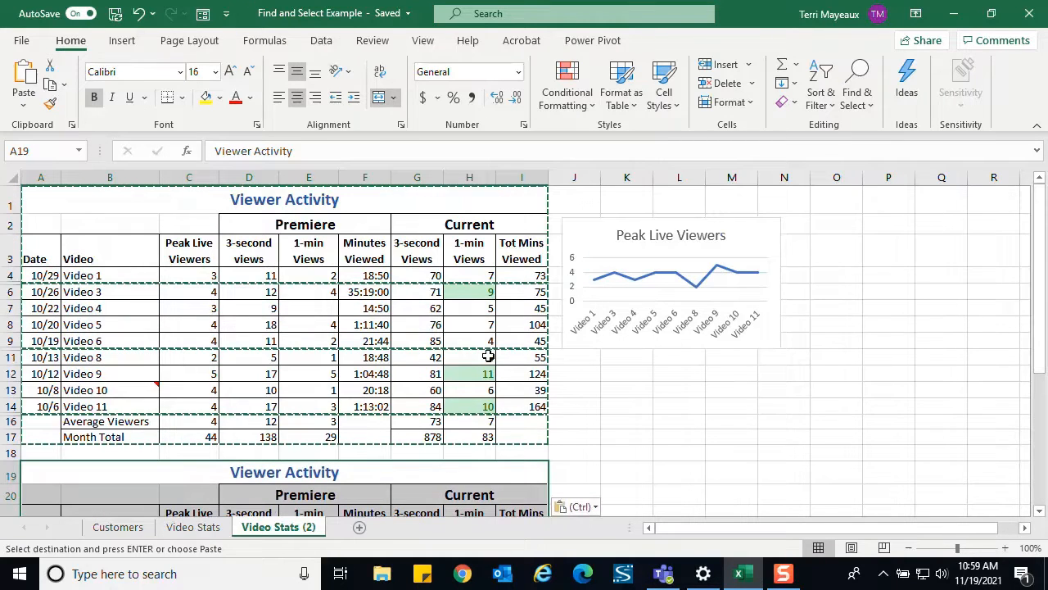
- Review the selection options offered in the Go To Special dialog and close it
click(871, 114)
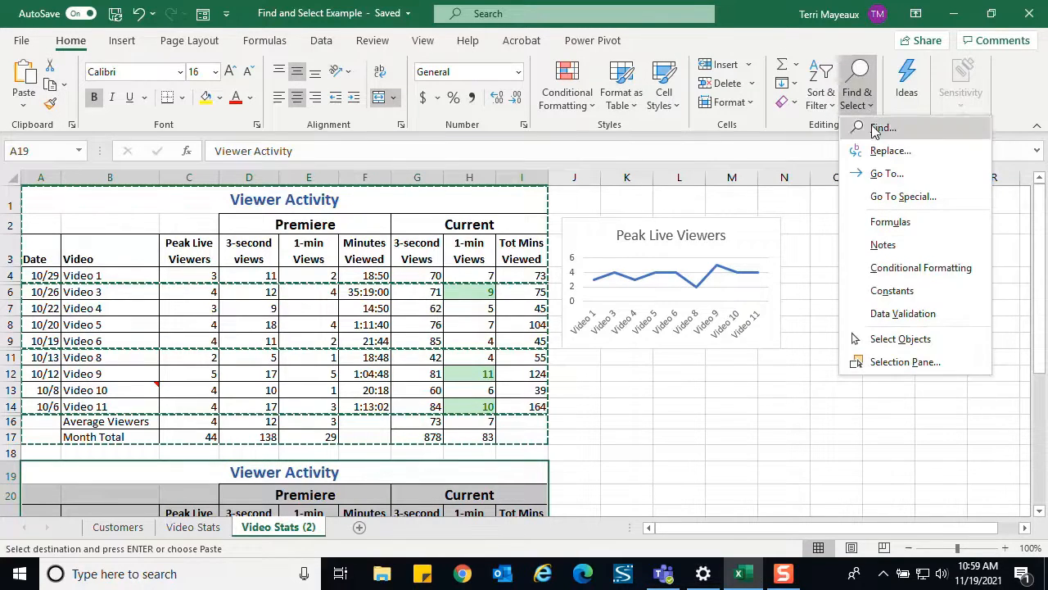
click(891, 199)
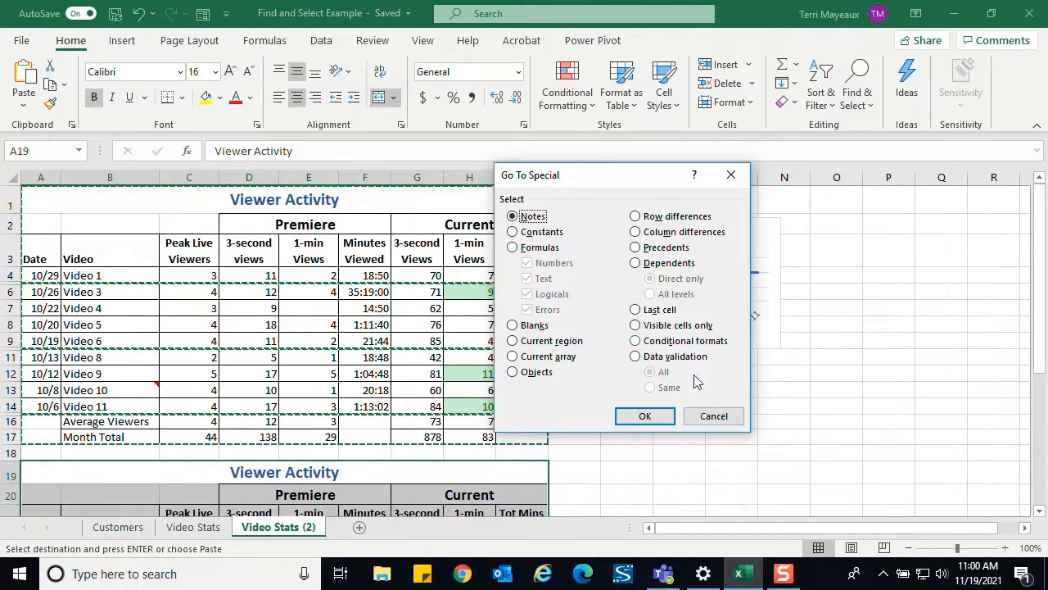
click(646, 417)
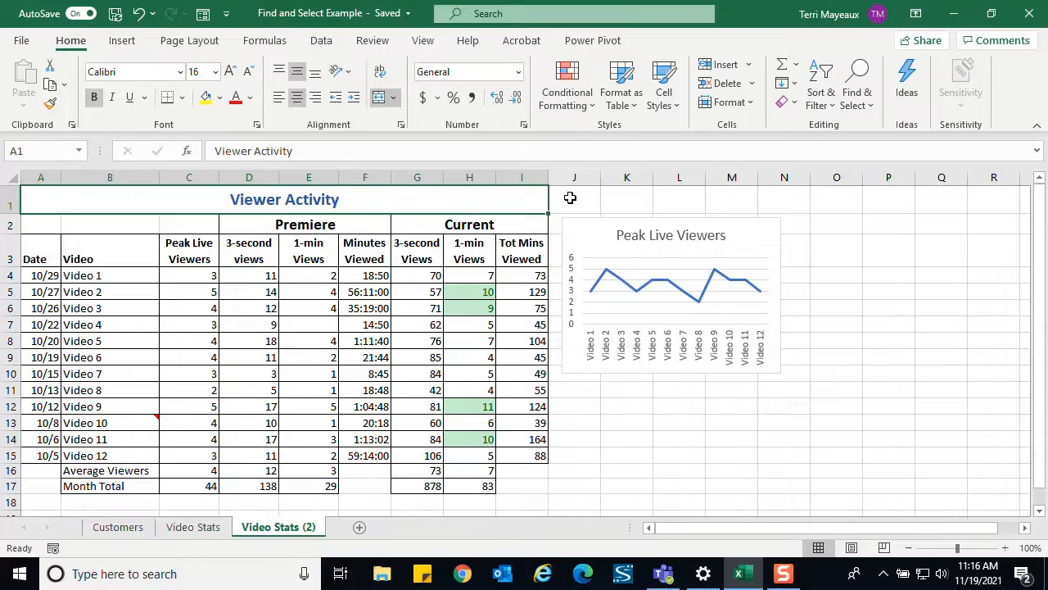
- Display the Selection pane, select Comment 1 to show its note on the sheet, and hide that note again
click(872, 113)
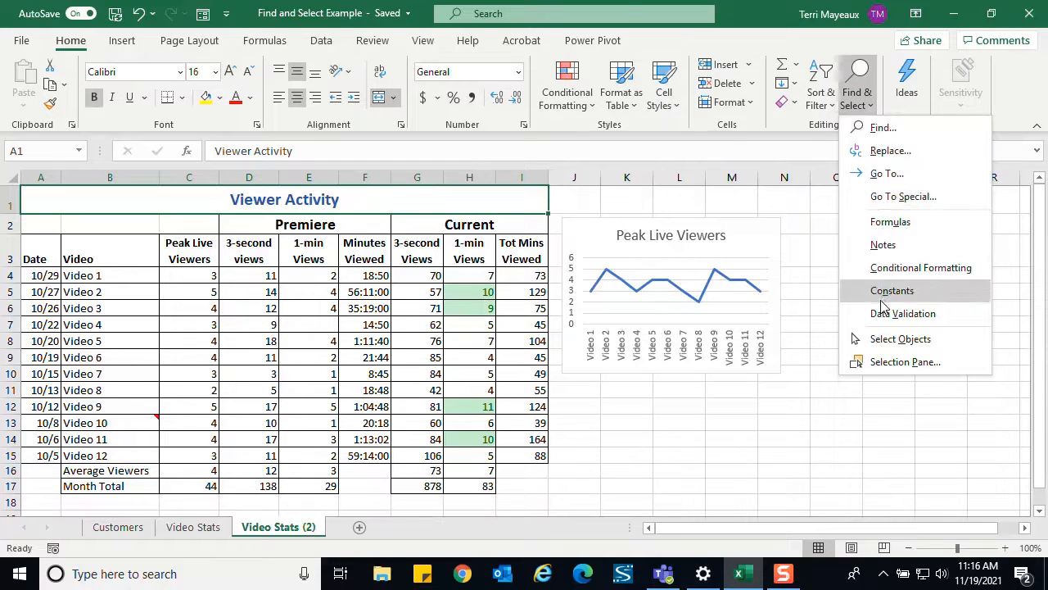
click(899, 368)
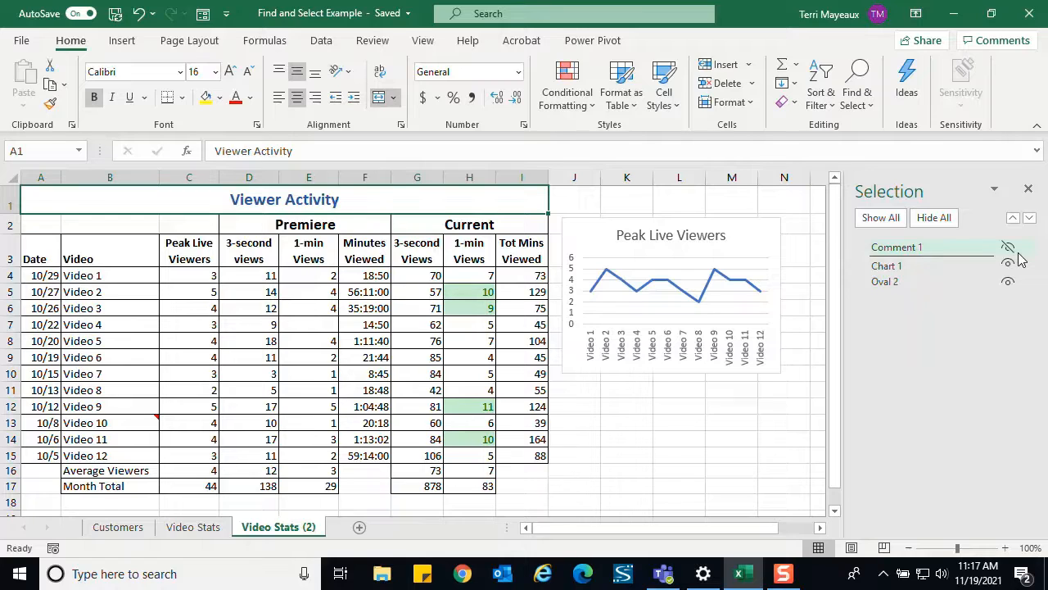
click(911, 250)
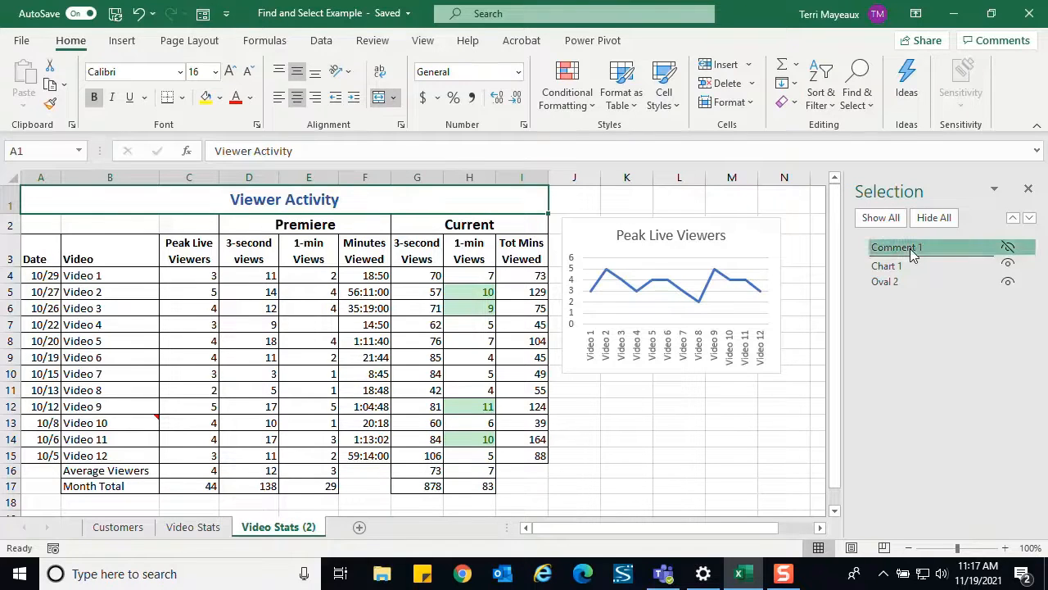
click(1009, 250)
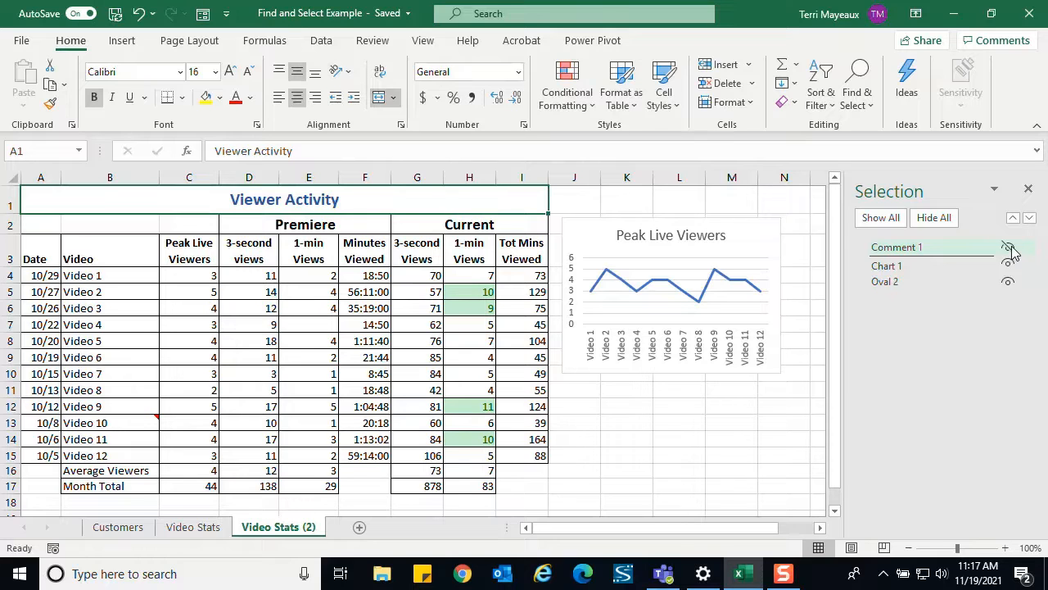
- Locate Chart 1 and Oval 2 through the Selection pane, hiding the chart briefly to view the oval behind it, and deselect the objects
click(893, 268)
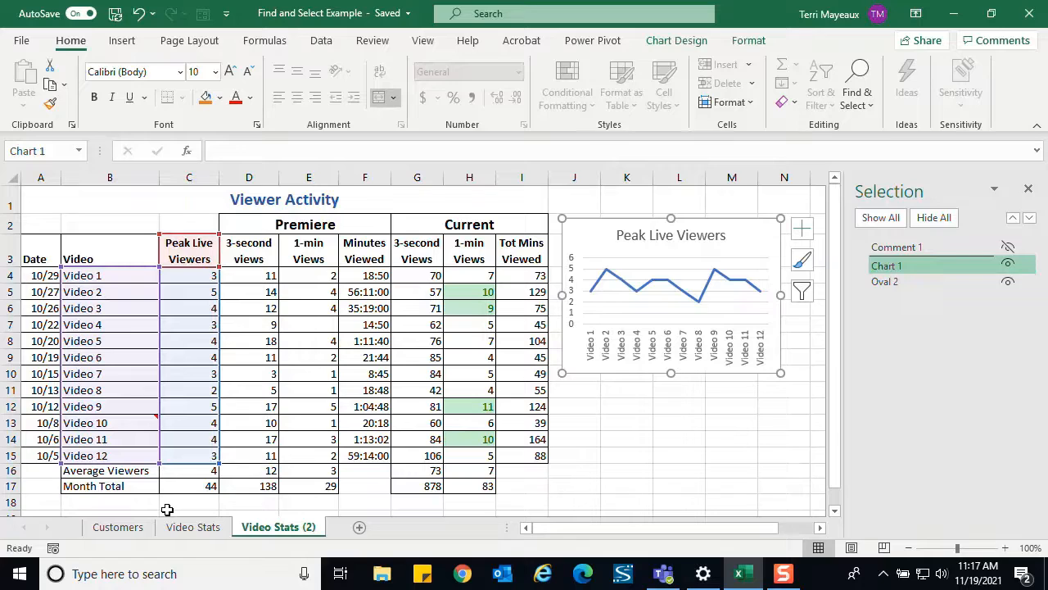
click(894, 287)
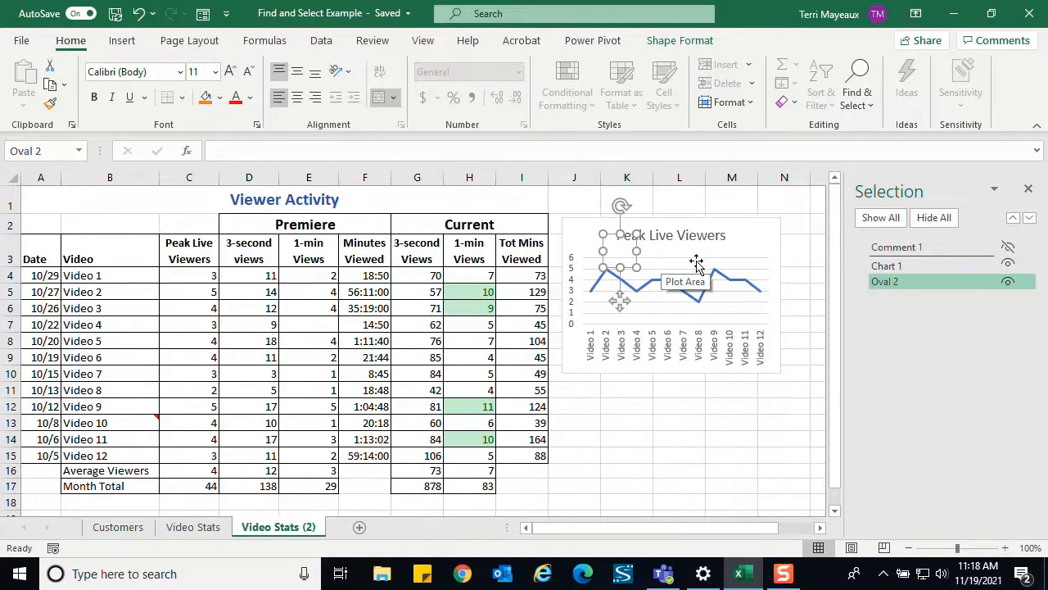
click(1009, 266)
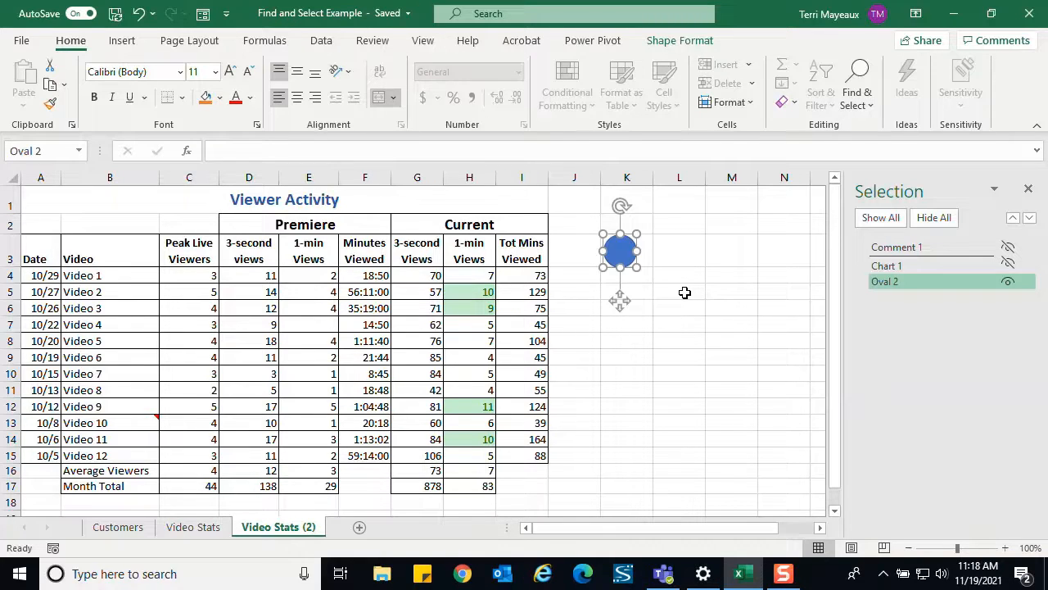
click(1009, 269)
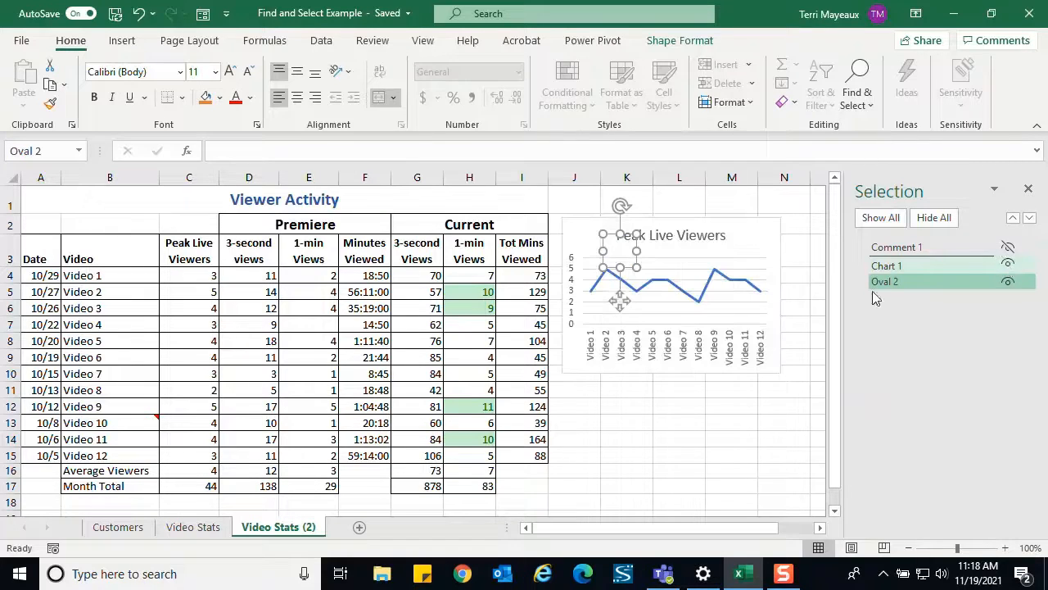
click(665, 423)
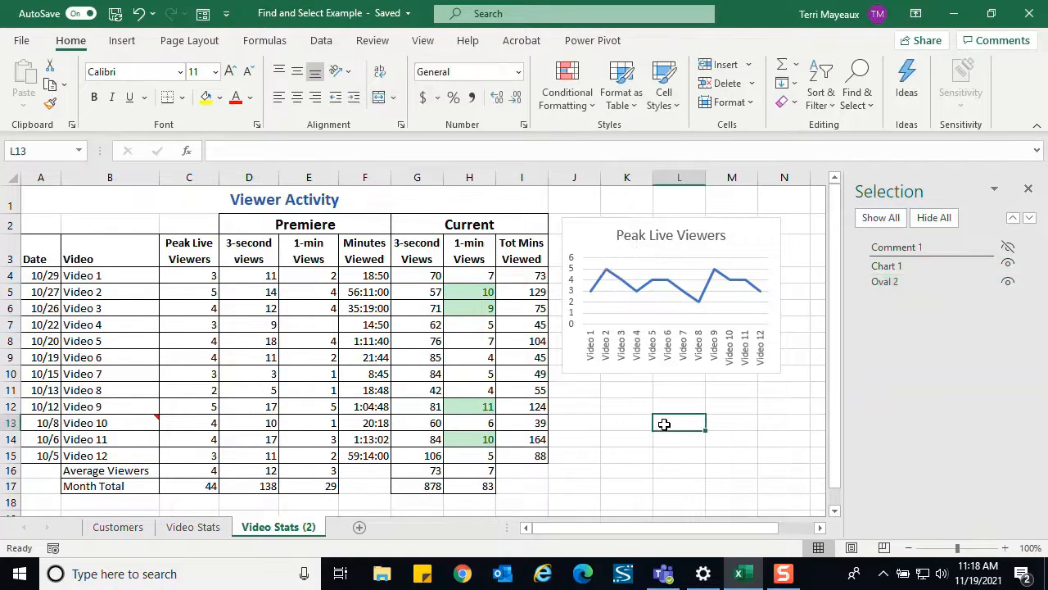